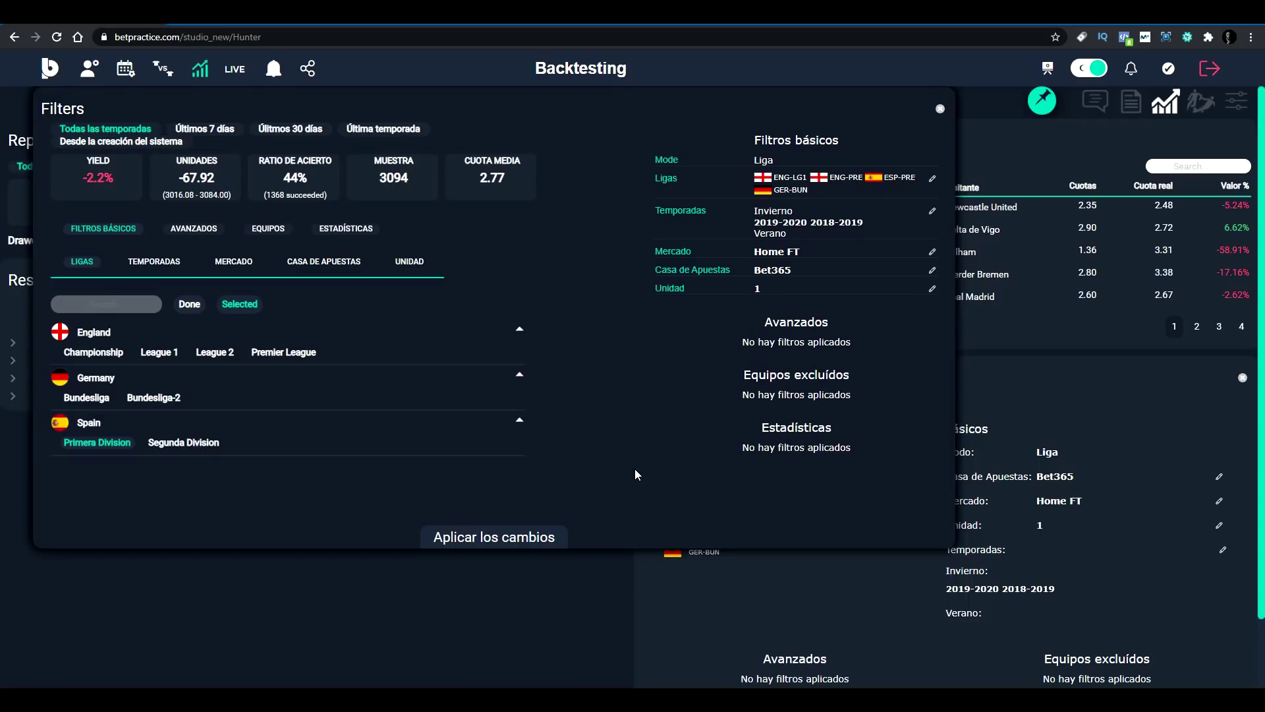
- Set the backtest's winter season filter to 2020-2021 only, removing 2019-2020 and 2018-2019
left_click(537, 544)
left_click(171, 263)
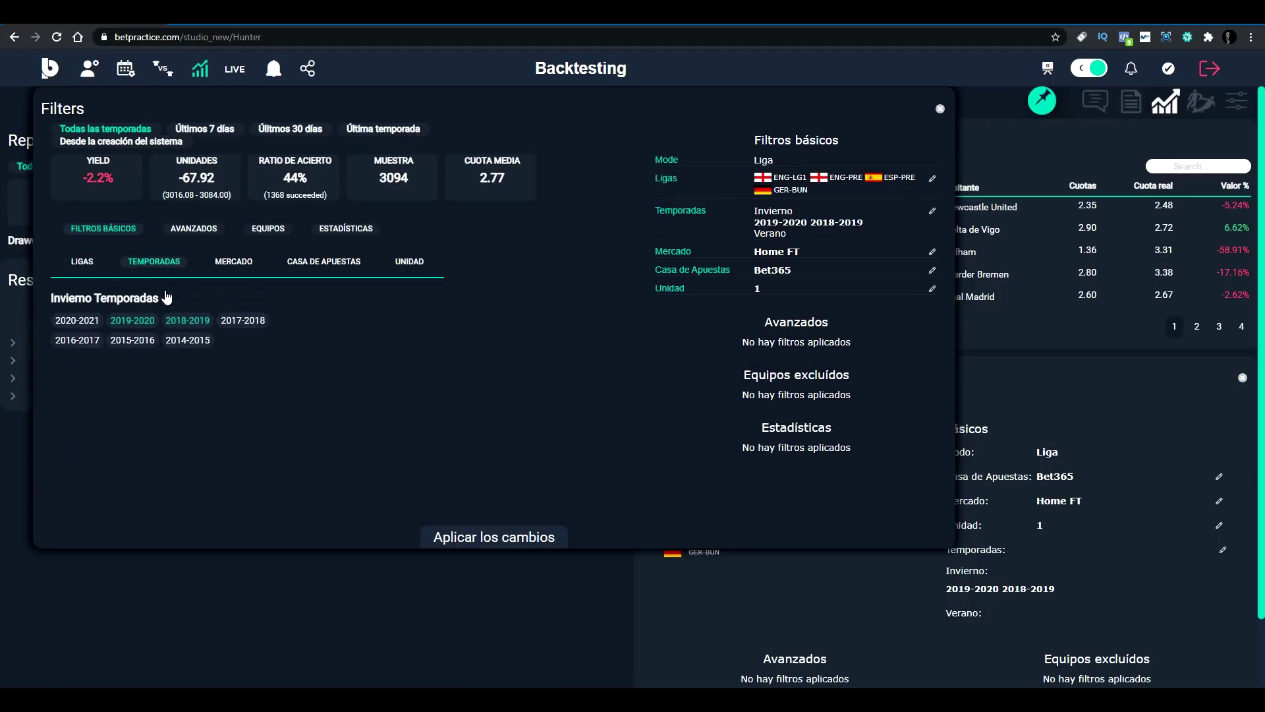
left_click(87, 321)
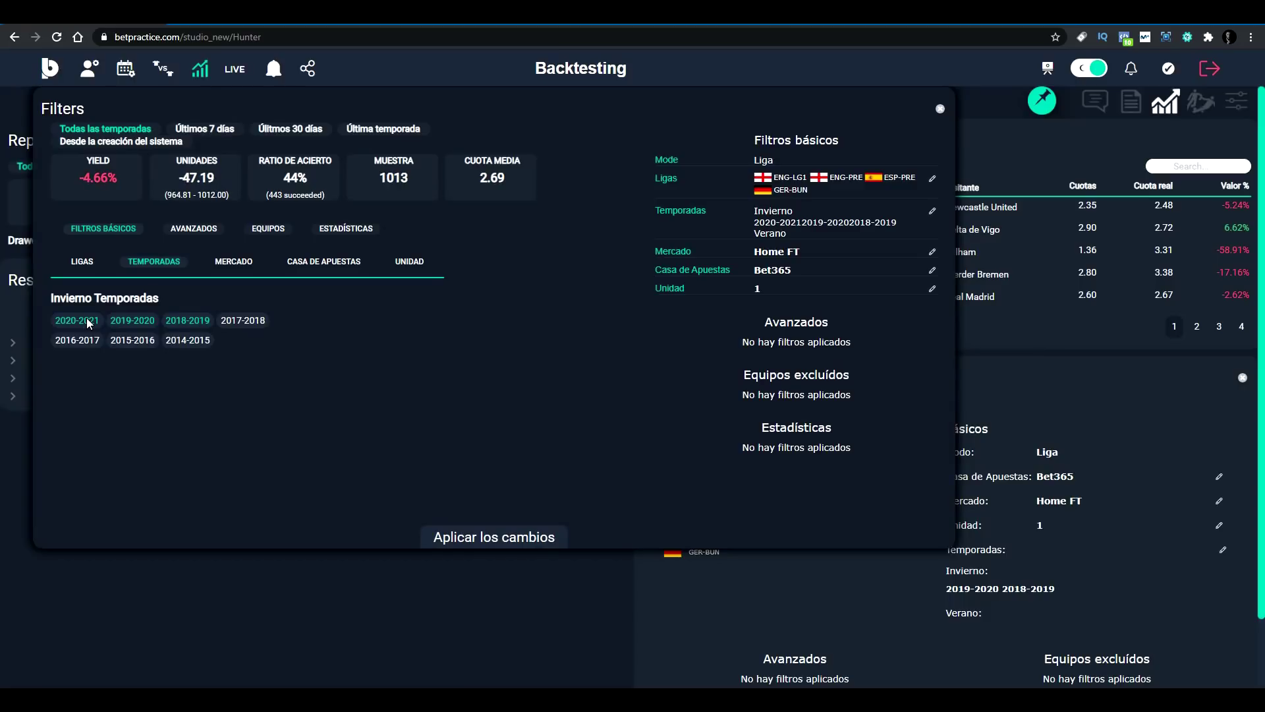
left_click(133, 321)
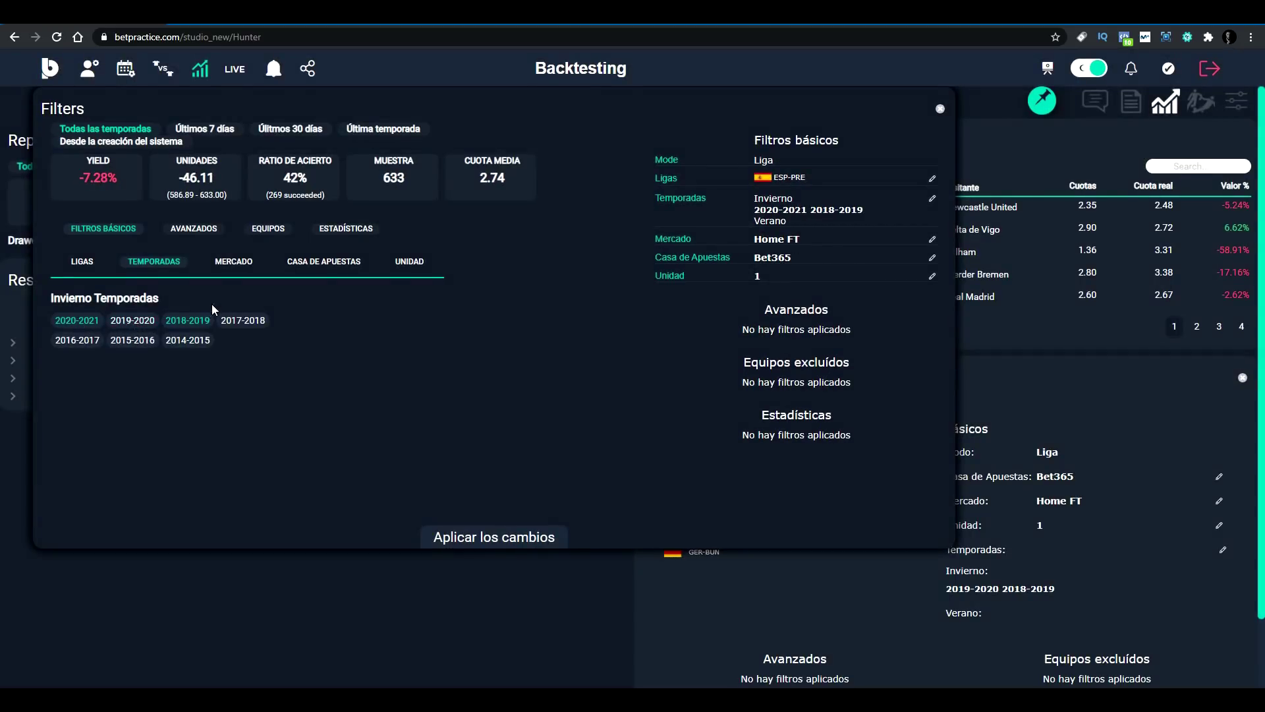
left_click(181, 322)
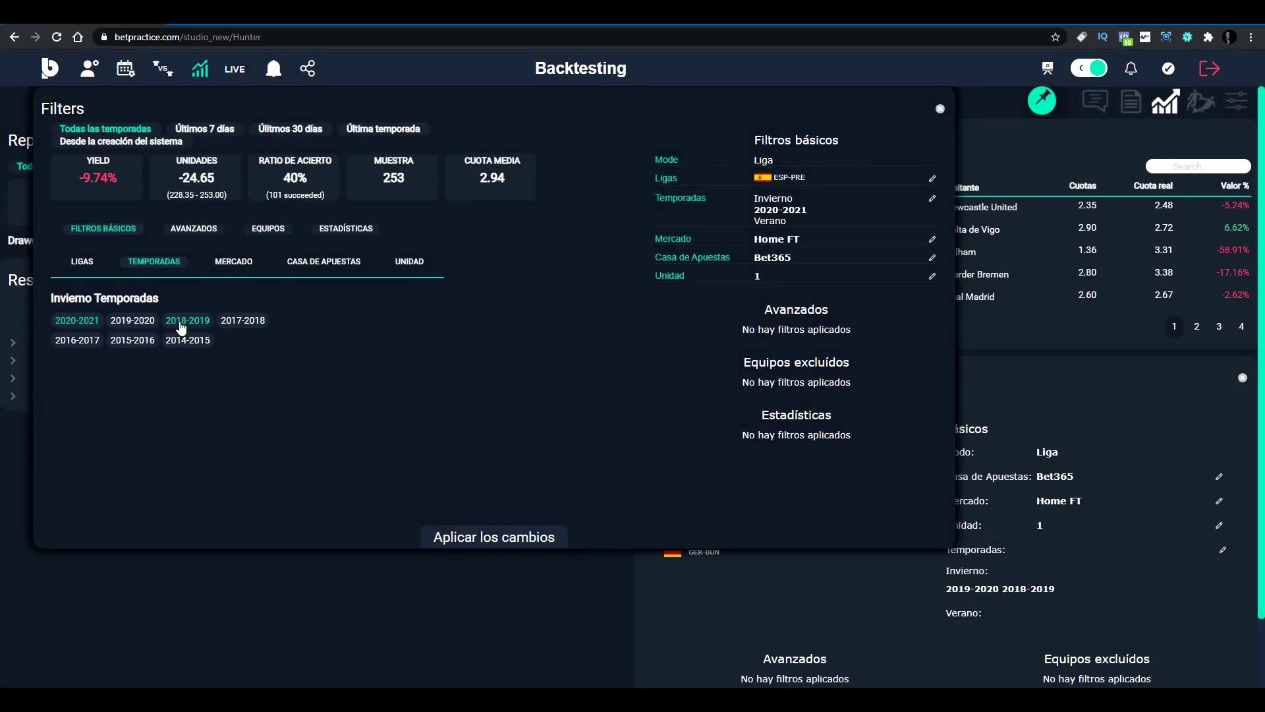
- Switch the market filter to the full-time draw, then to the full-time Team 2 win, to compare their backtest results
left_click(238, 267)
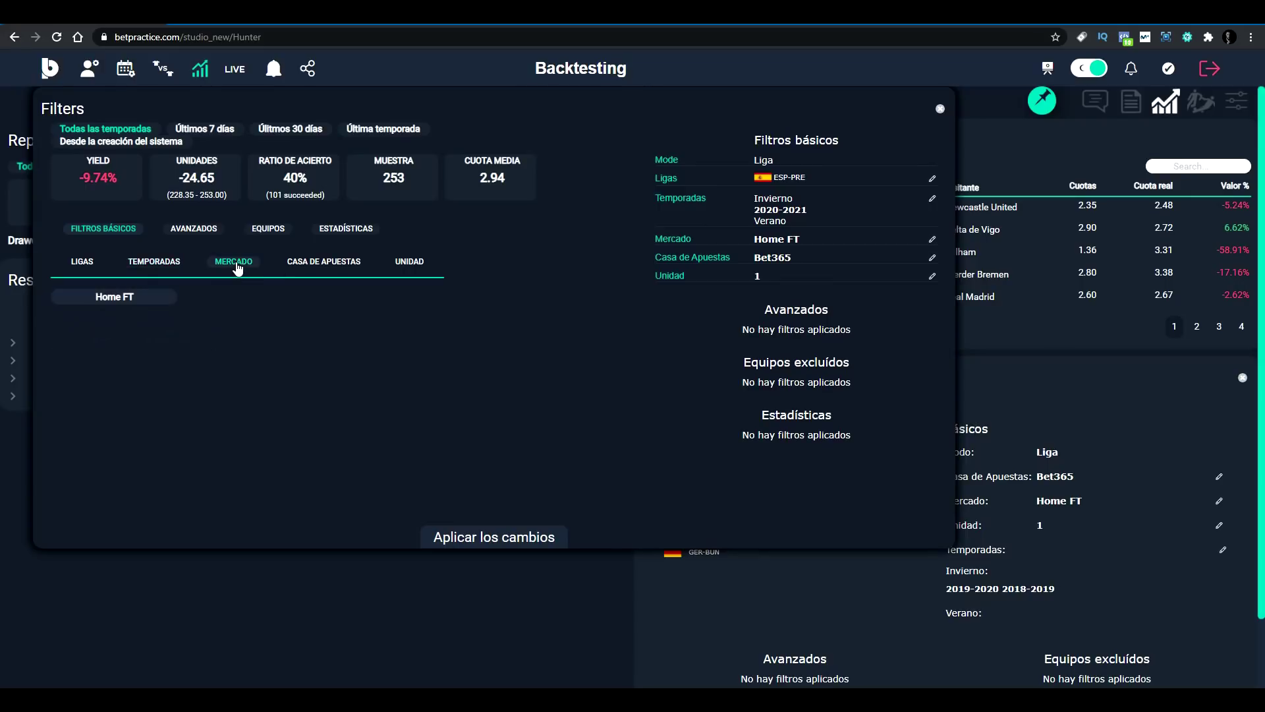
left_click(113, 298)
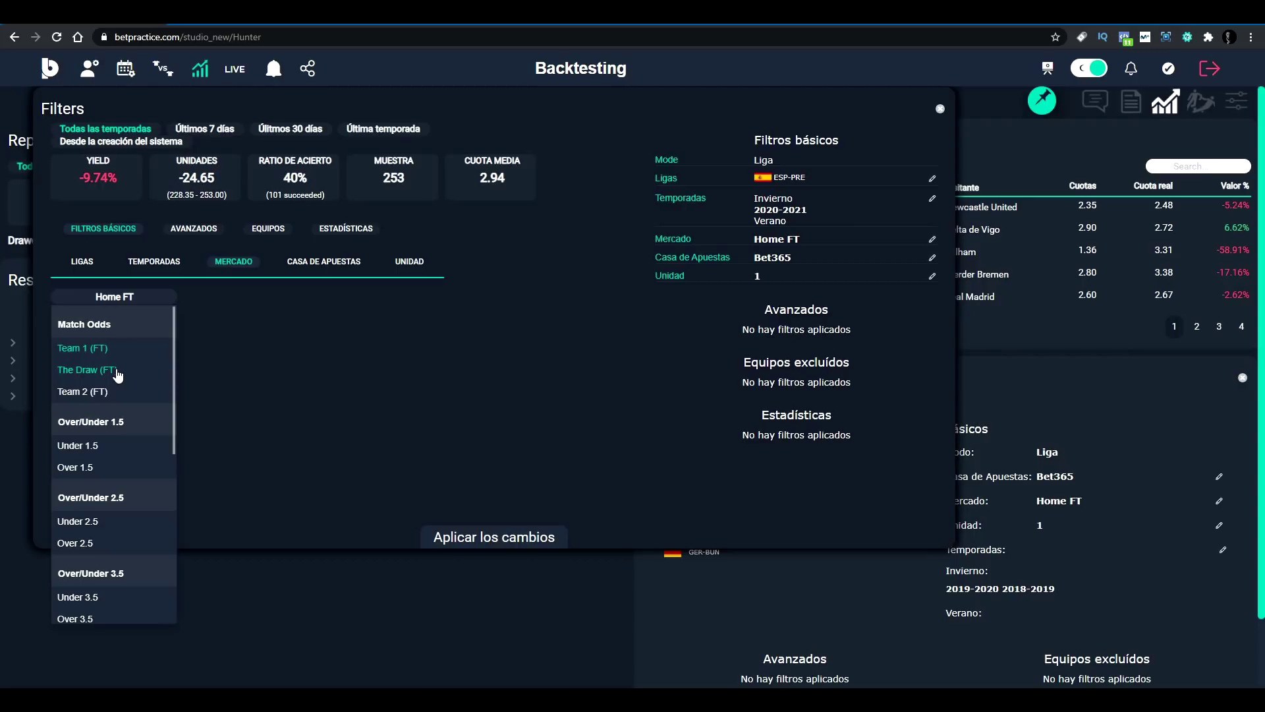
left_click(117, 373)
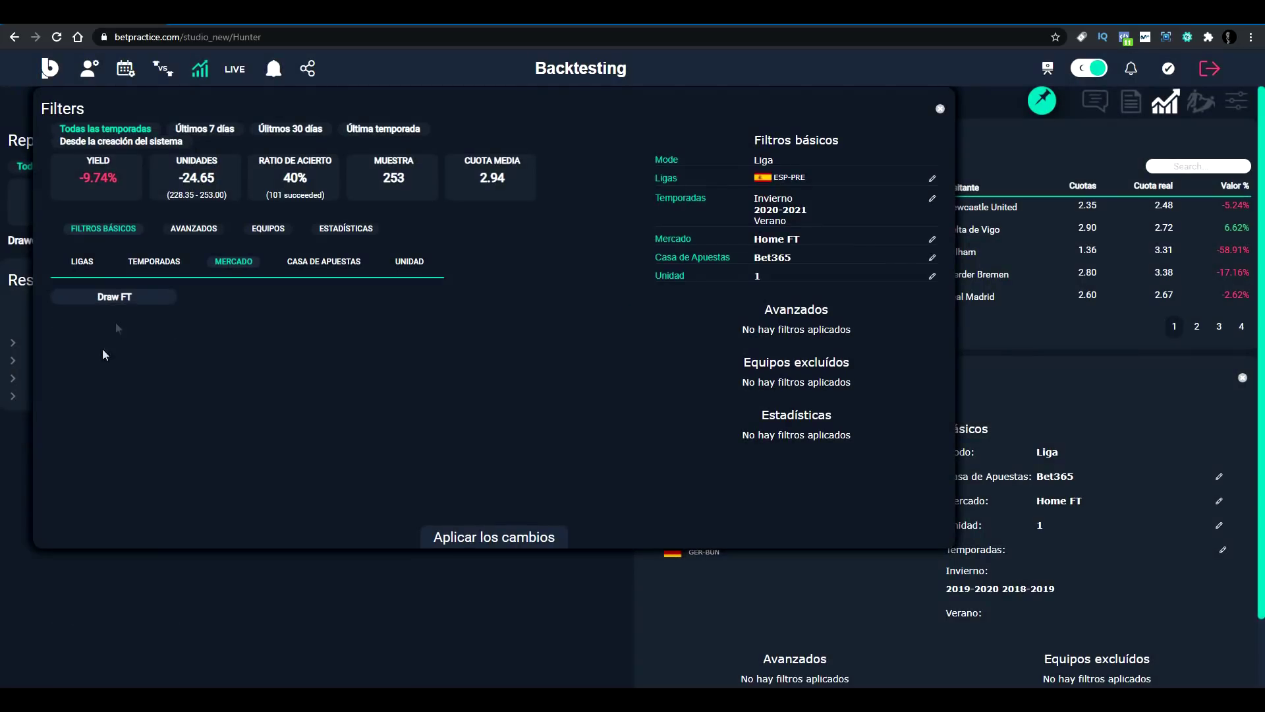
left_click(133, 298)
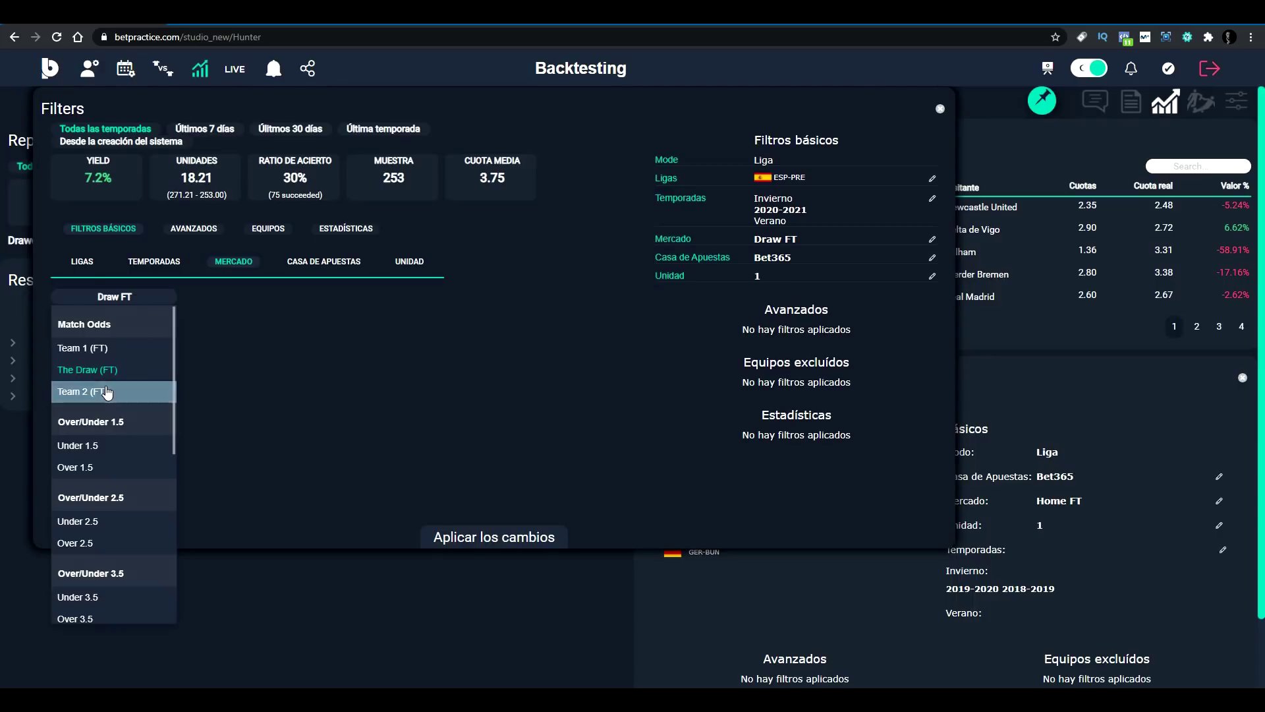
left_click(106, 392)
- Compare the full-time 1.5-goal markets by setting the market filter to Under 1.5, then Over 1.5
left_click(140, 295)
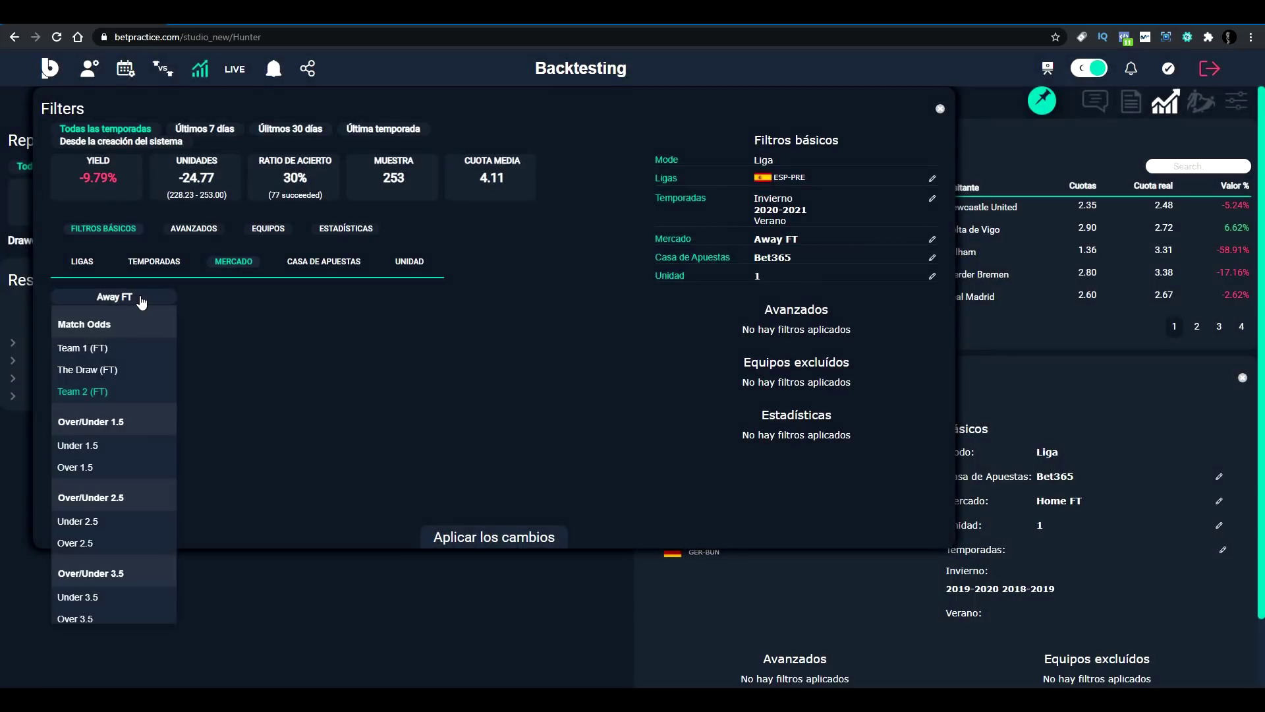
left_click(103, 445)
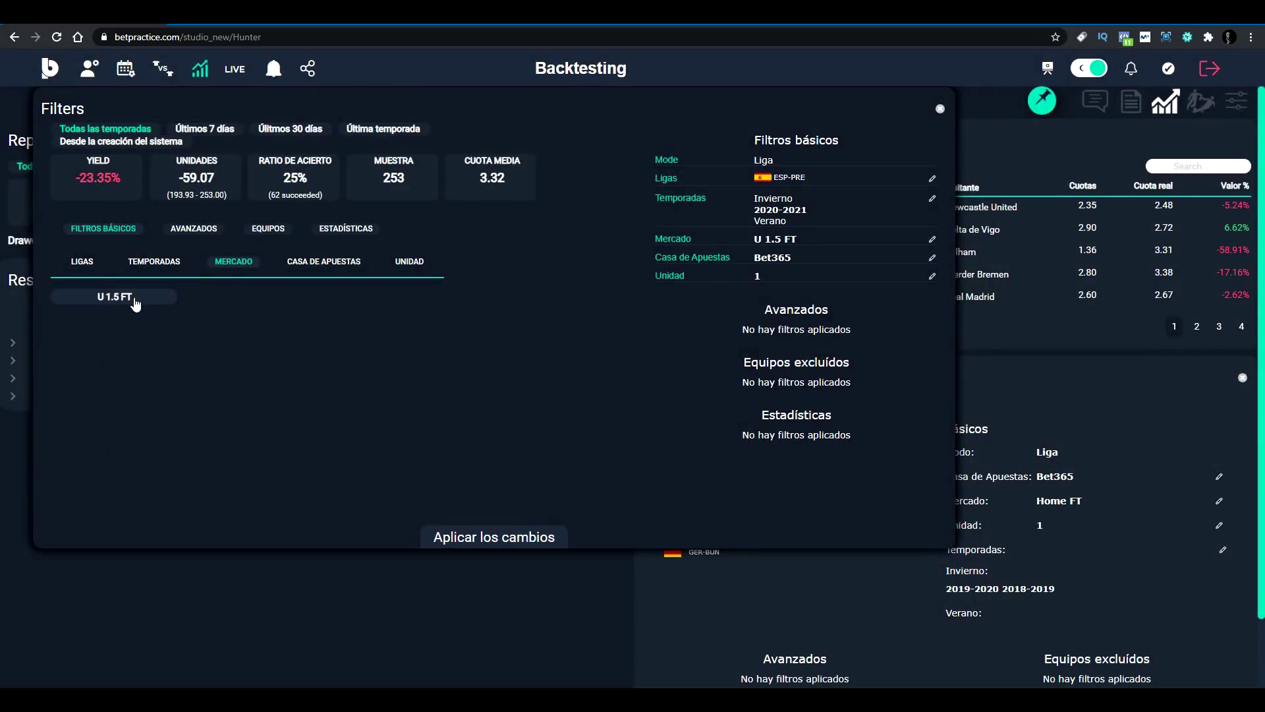
left_click(134, 301)
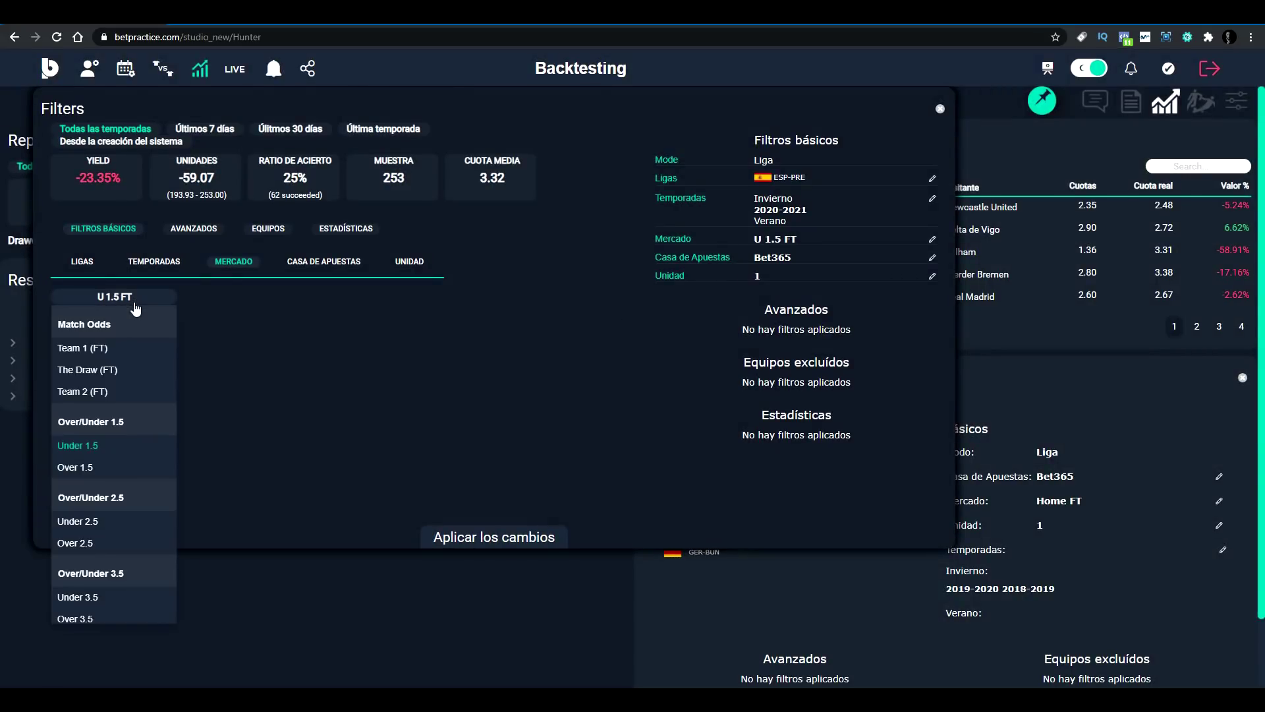
left_click(102, 466)
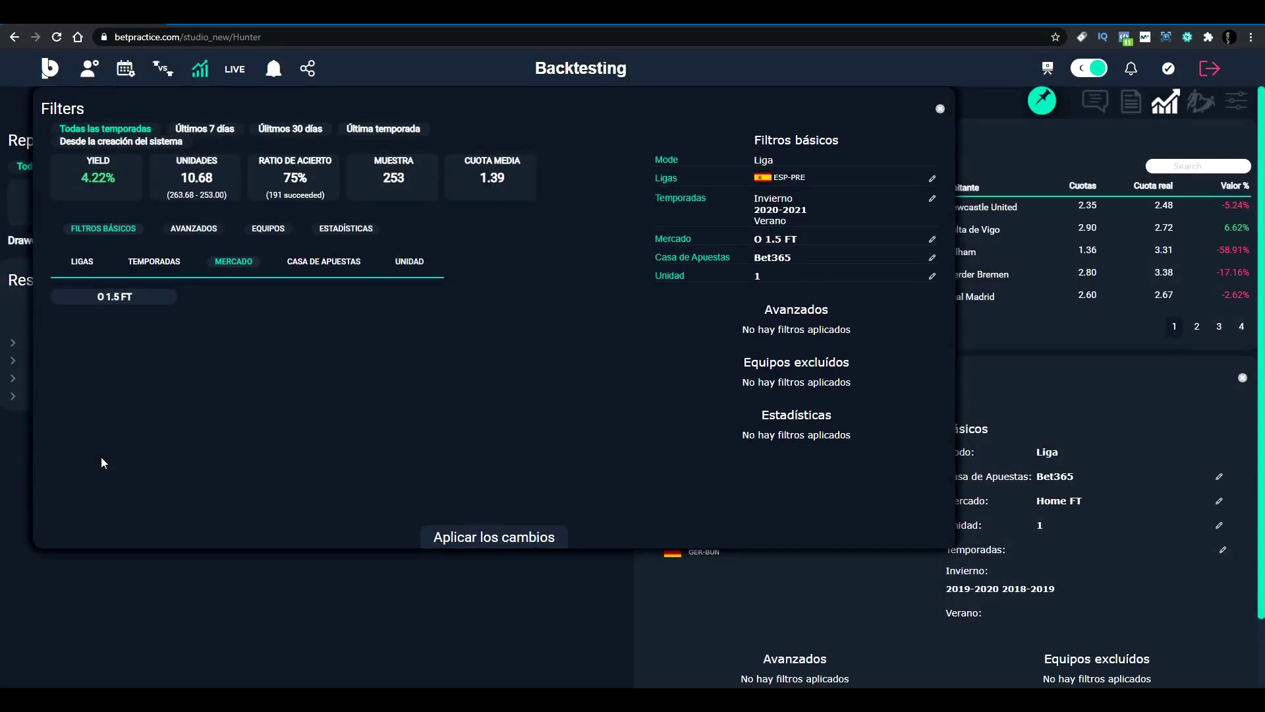
- Compare the full-time 2.5-goal markets by setting the filter to Under 2.5, then Over 2.5, and back to Under 2.5
left_click(149, 298)
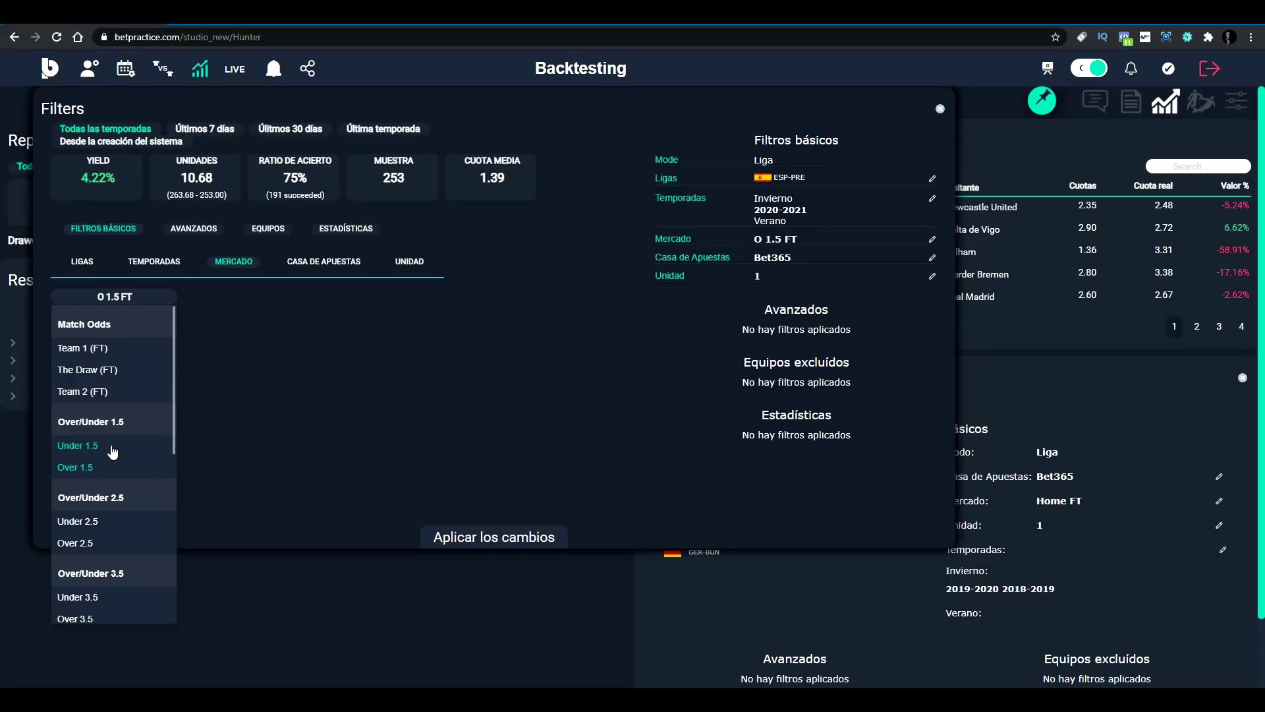
left_click(102, 523)
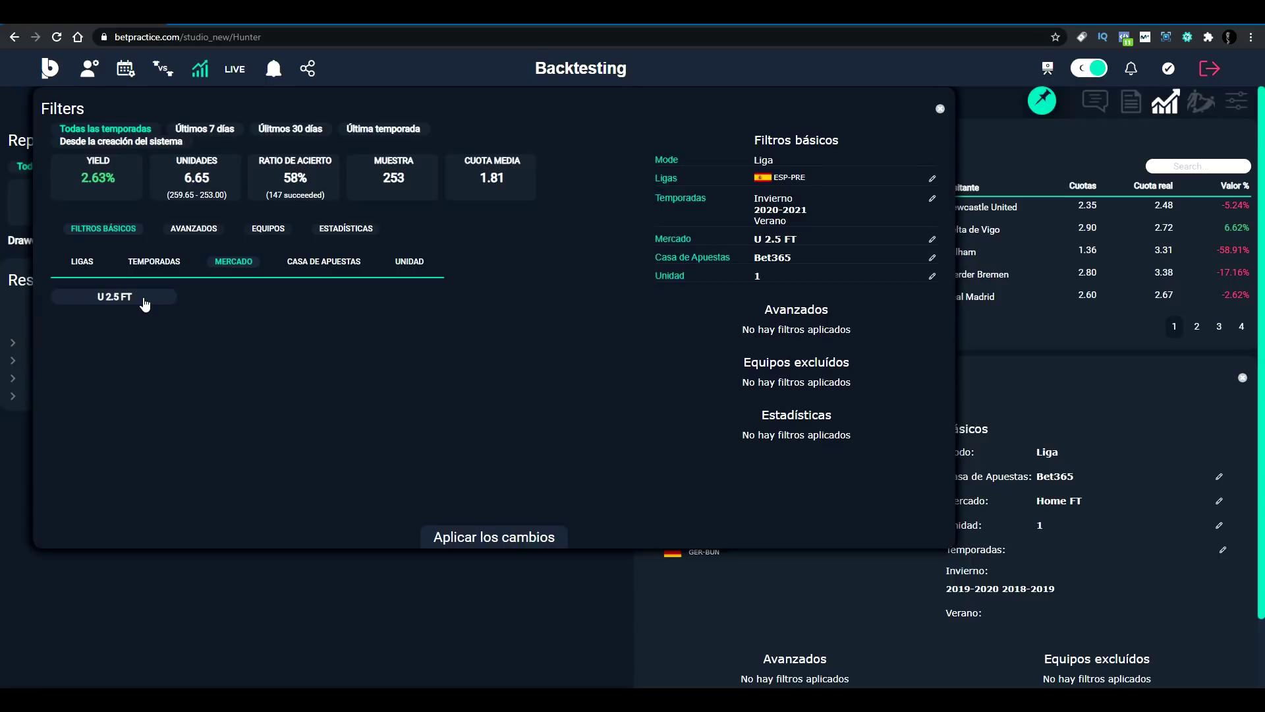
left_click(145, 304)
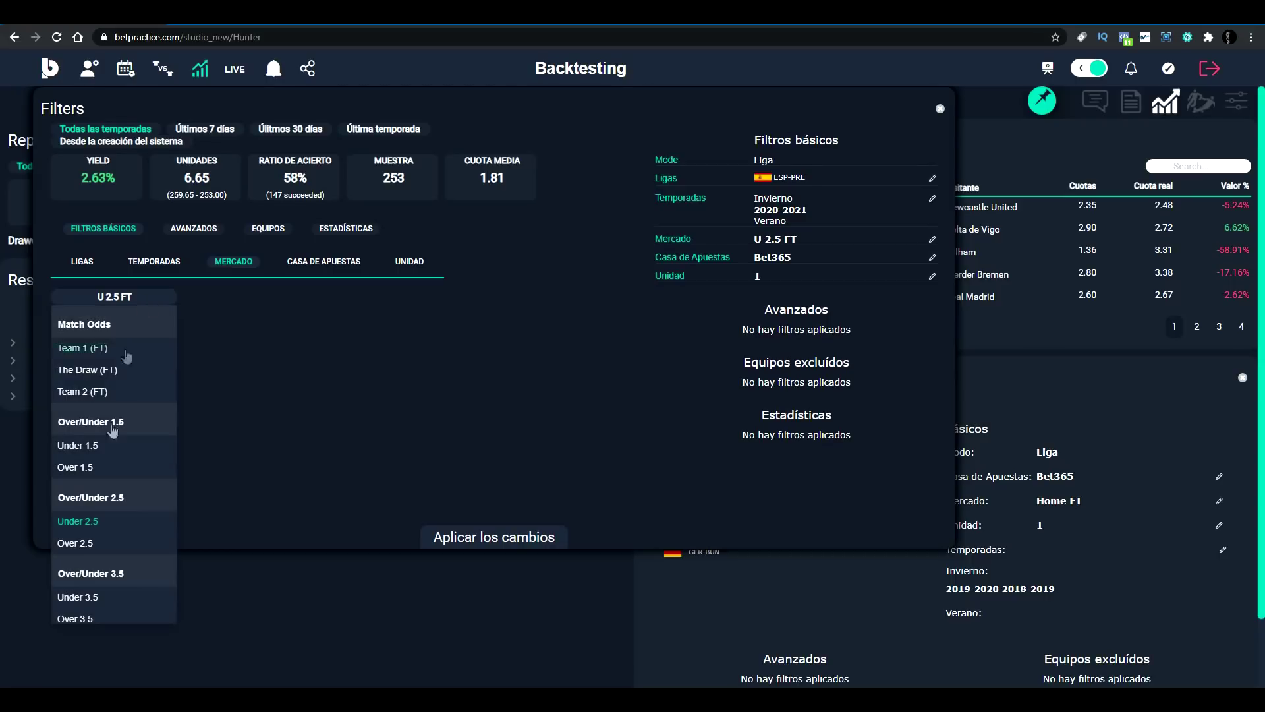
left_click(98, 542)
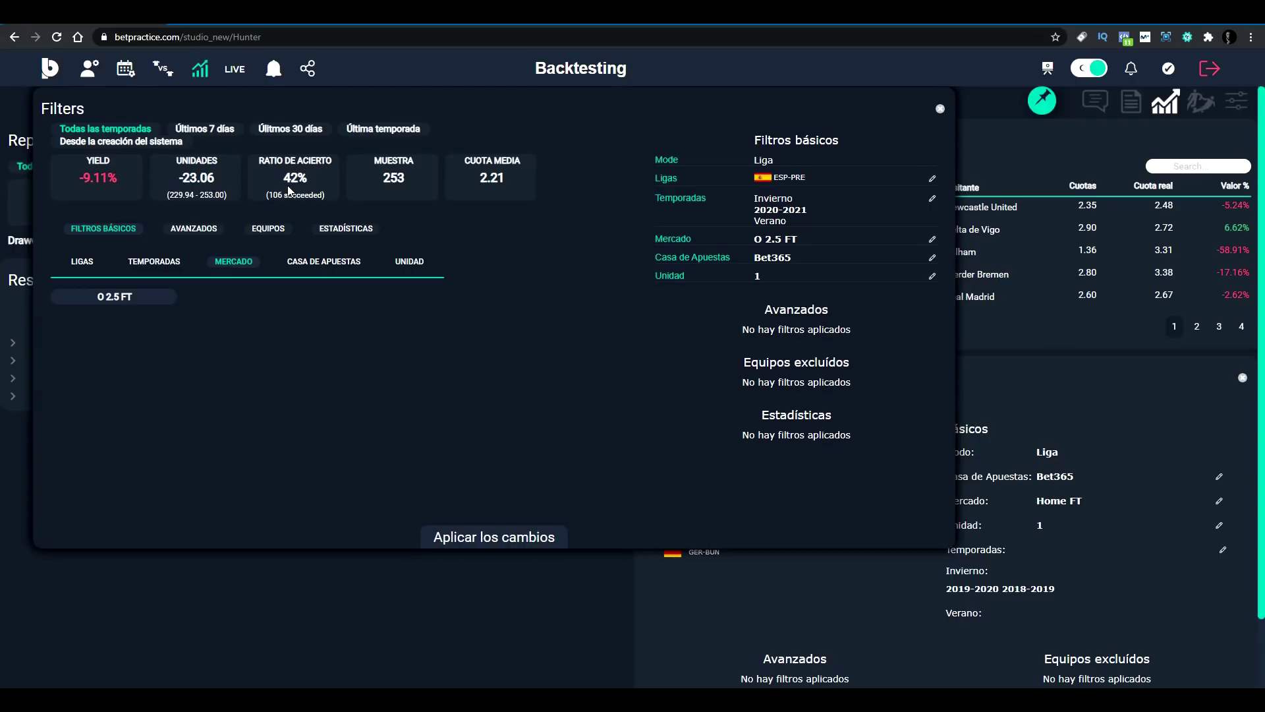
left_click(136, 297)
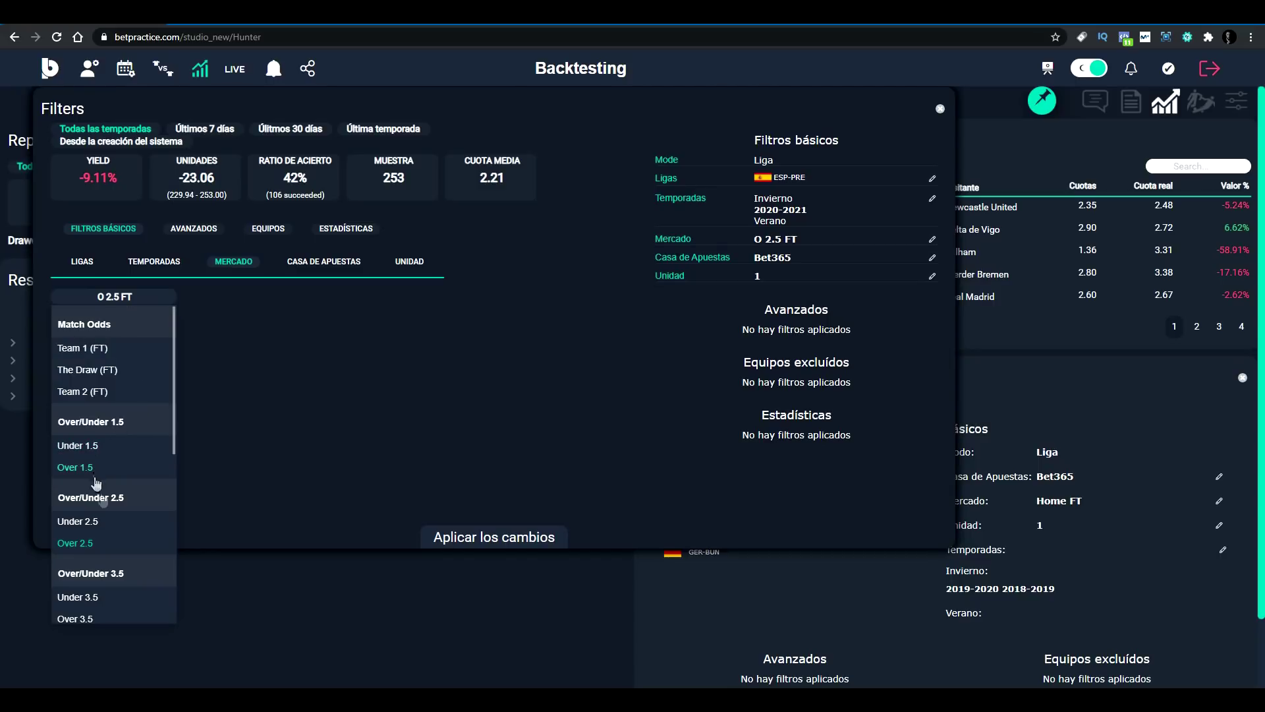
left_click(107, 524)
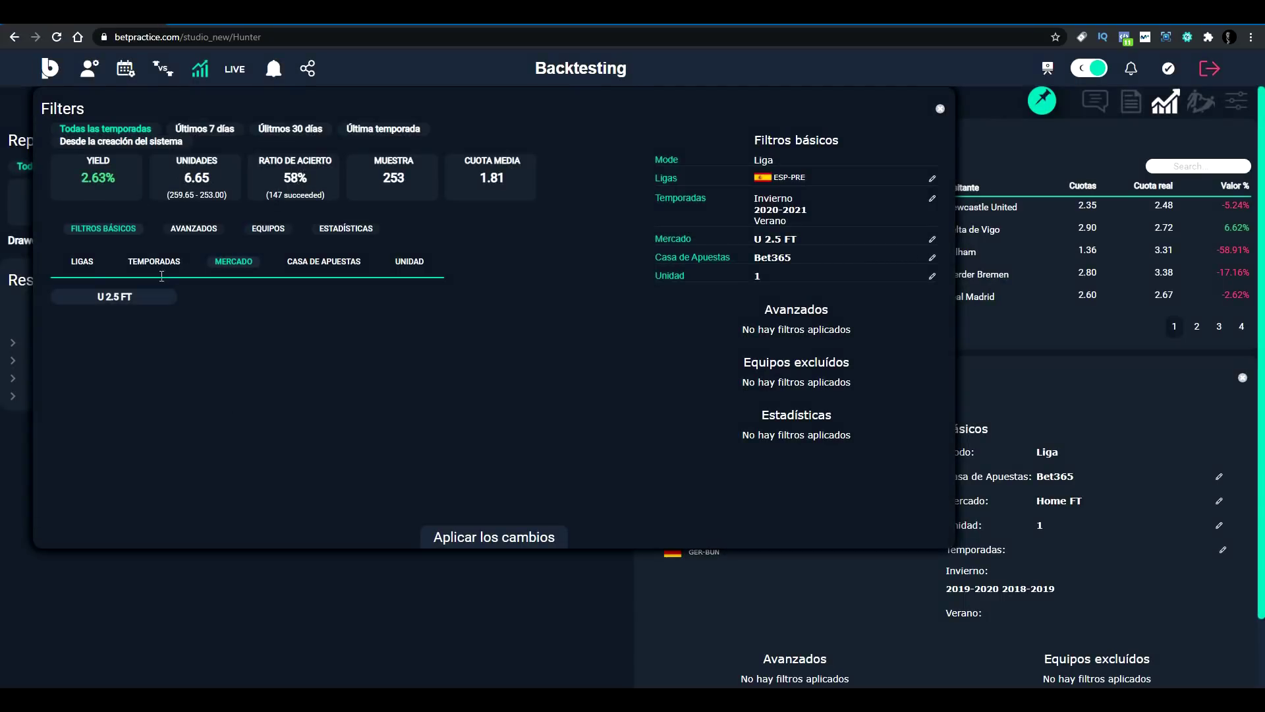
- Compare the full-time 3.5-goal markets by setting the market filter to Under 3.5, then Over 3.5
left_click(136, 308)
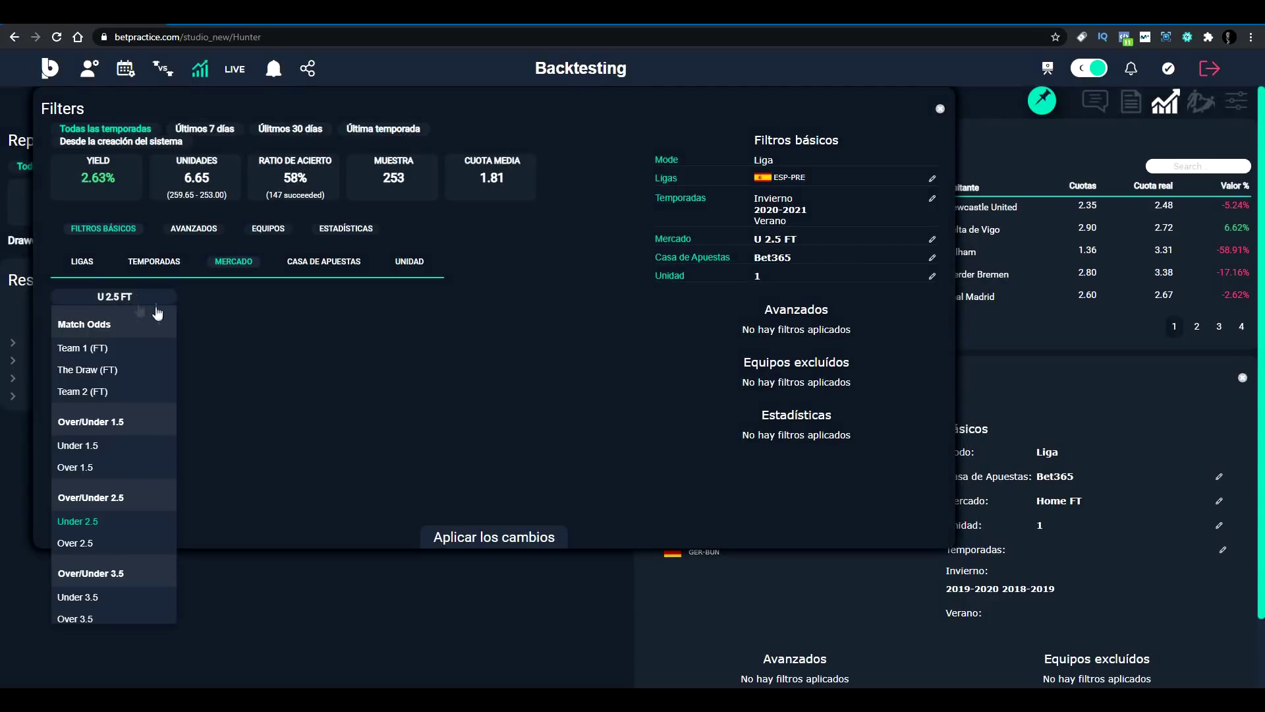
left_click(106, 595)
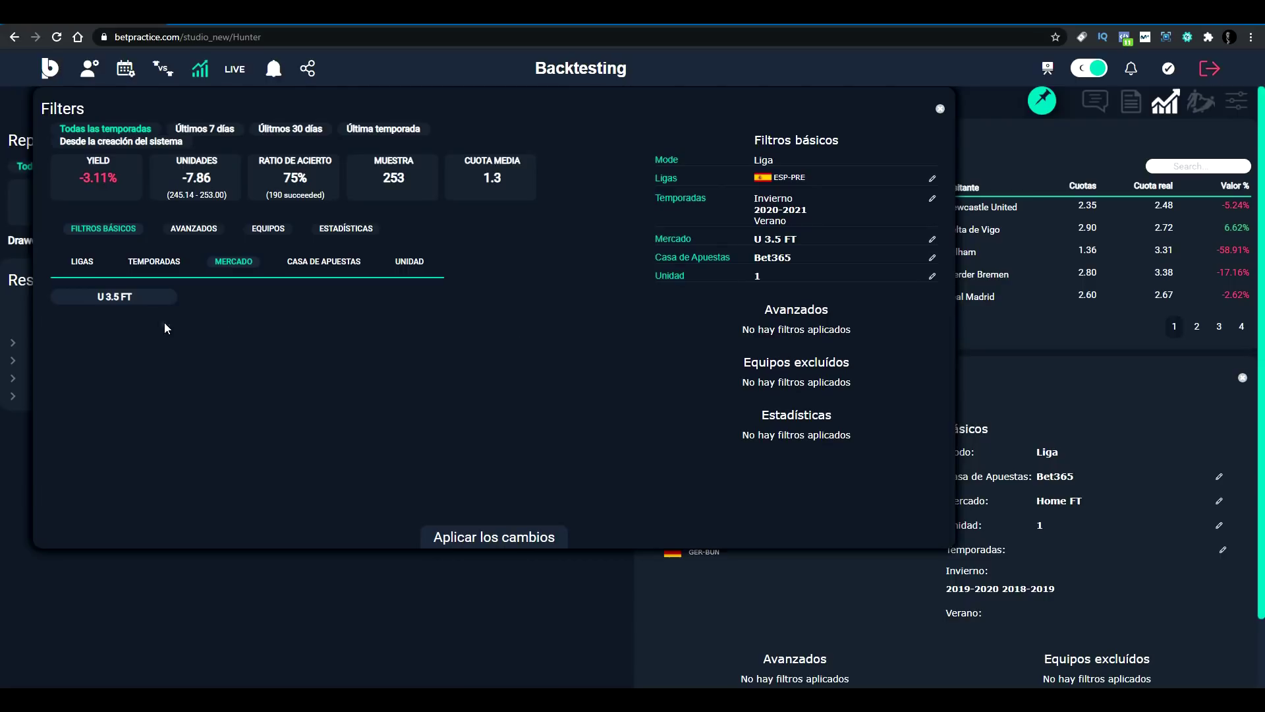
left_click(149, 304)
left_click(105, 536)
- Compare the half-time result markets by choosing Team 1 (HT), The Draw (HT) and Team 2 (HT) in turn
left_click(134, 302)
scroll(119, 435, "down", 2)
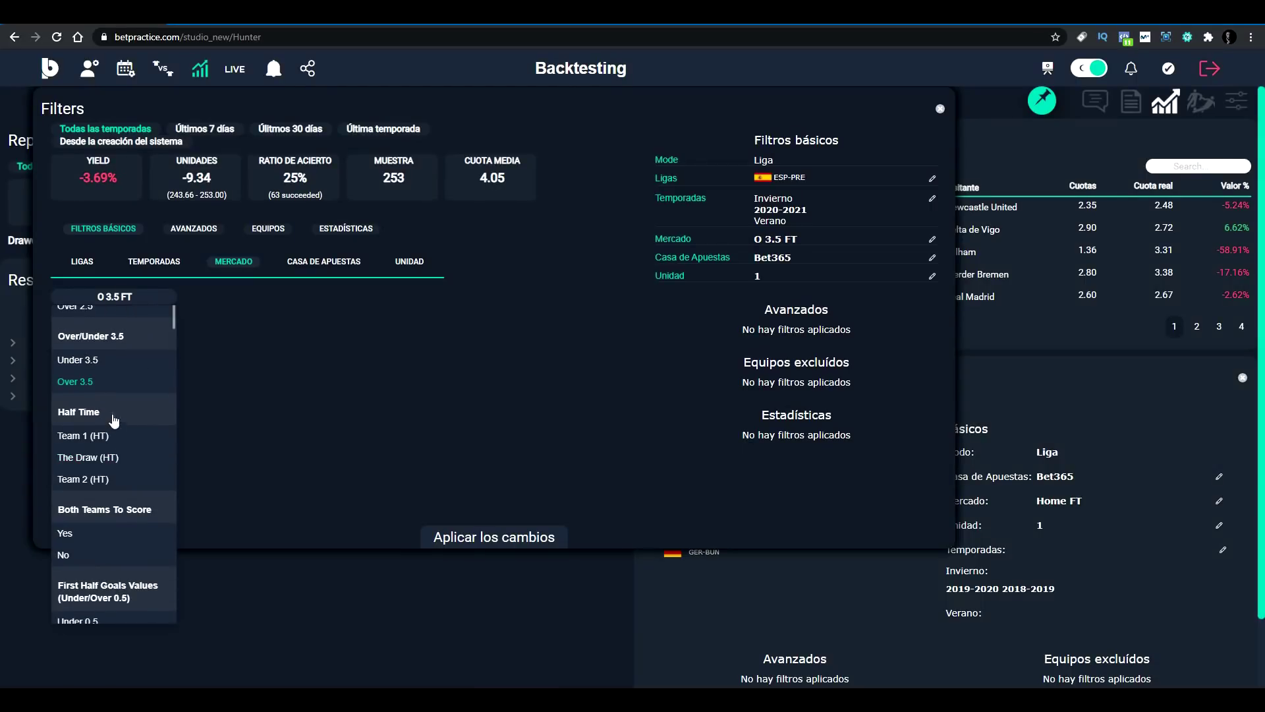
left_click(115, 438)
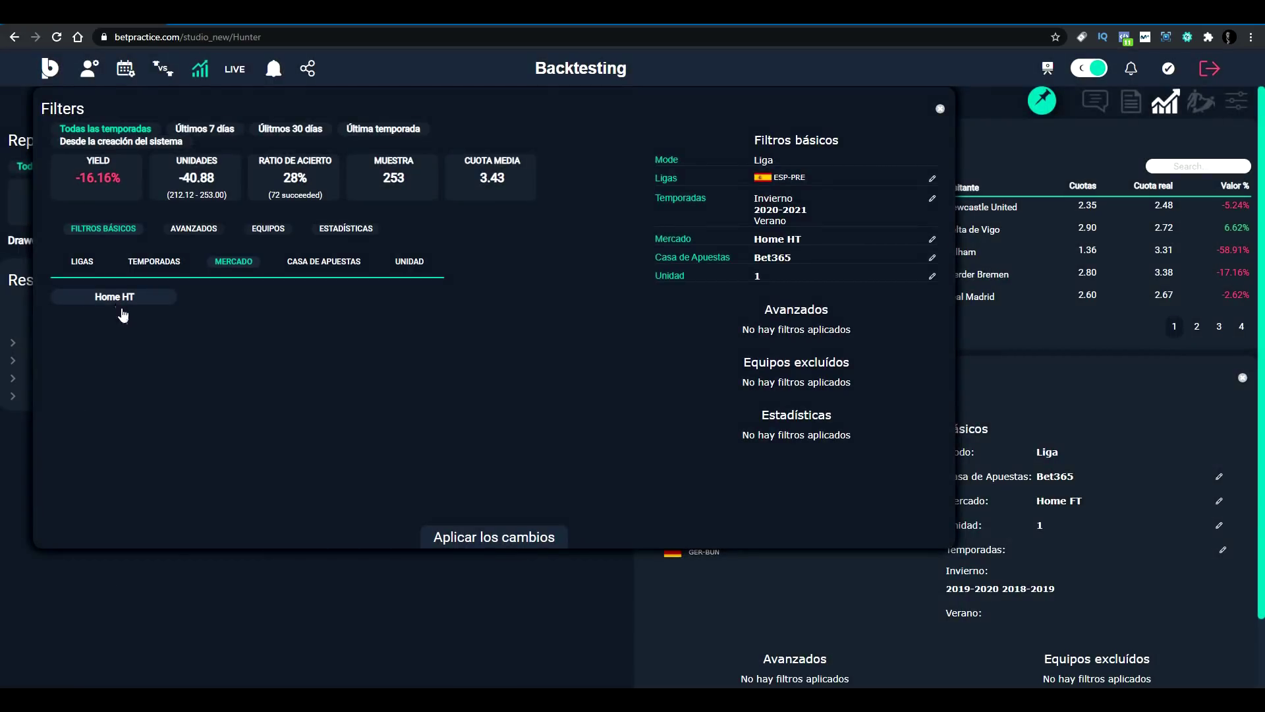
left_click(123, 311)
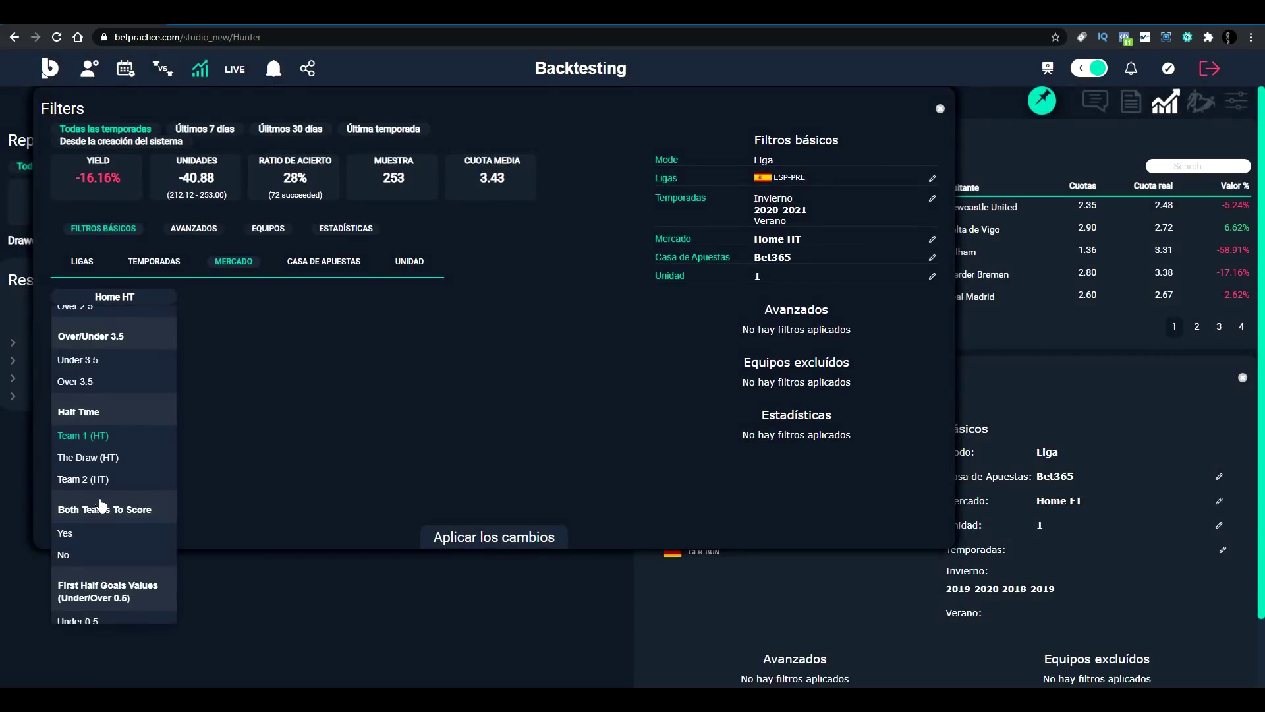
left_click(117, 458)
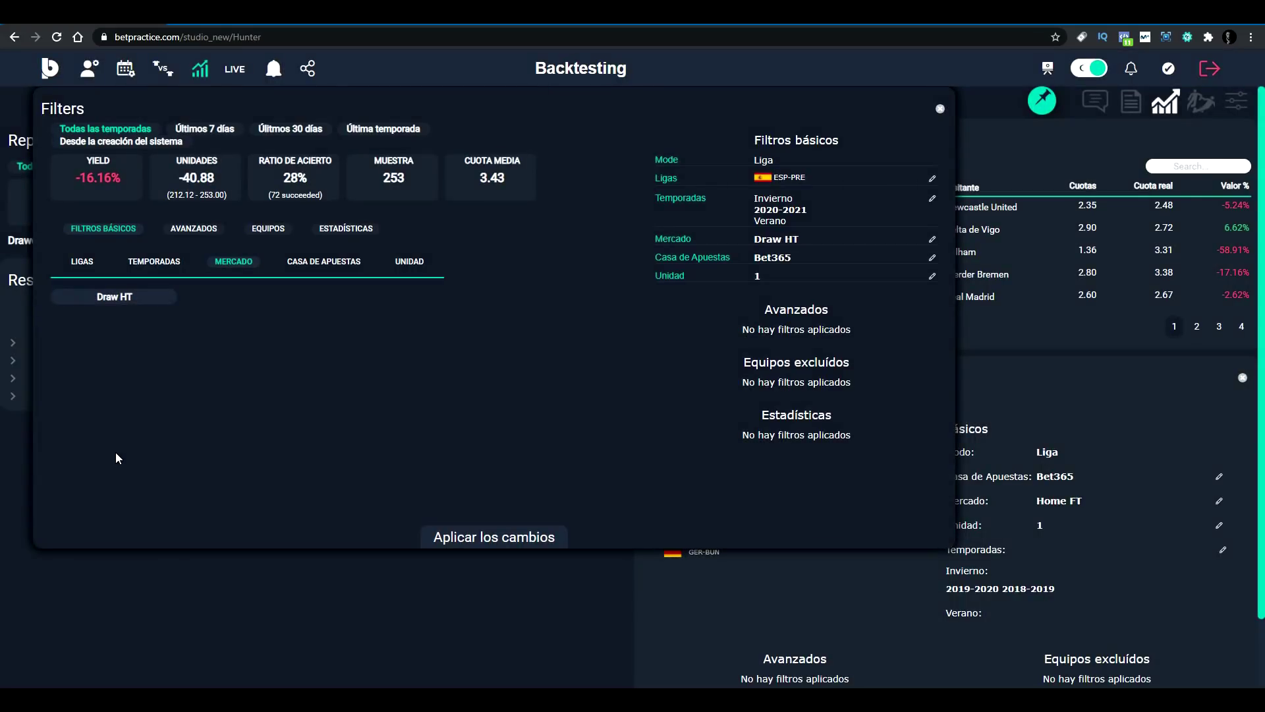
left_click(132, 302)
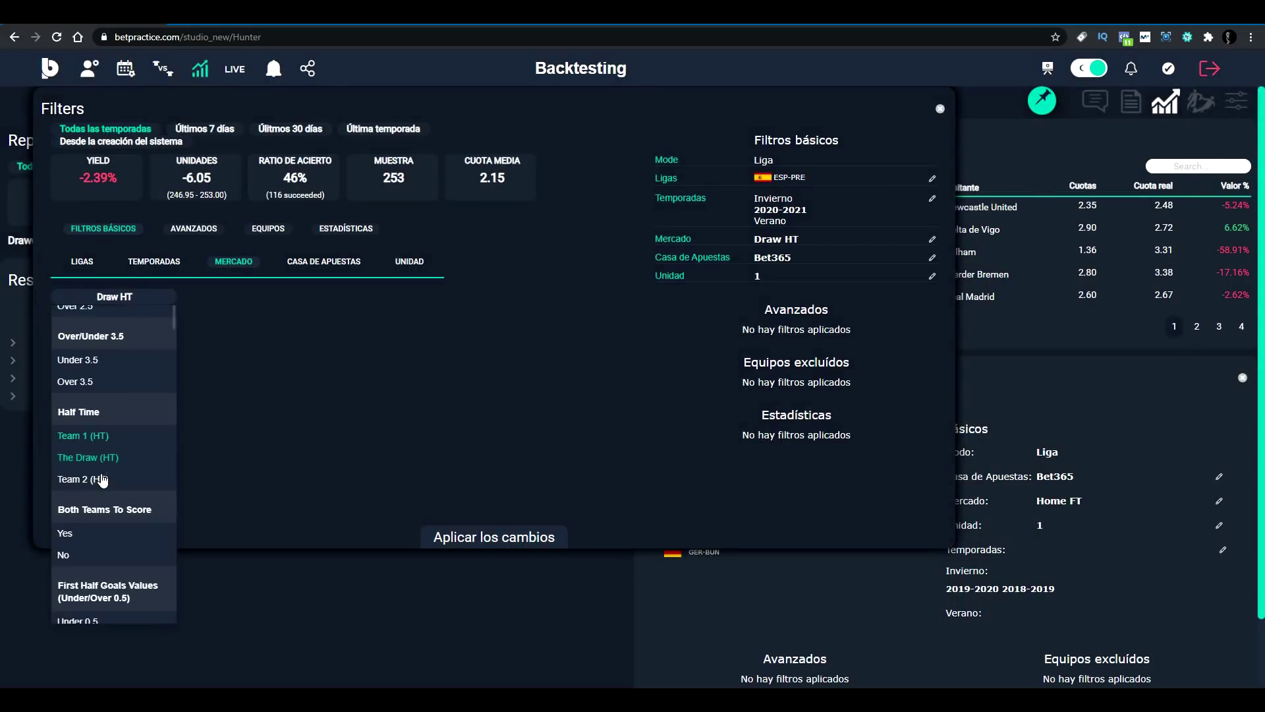
left_click(102, 477)
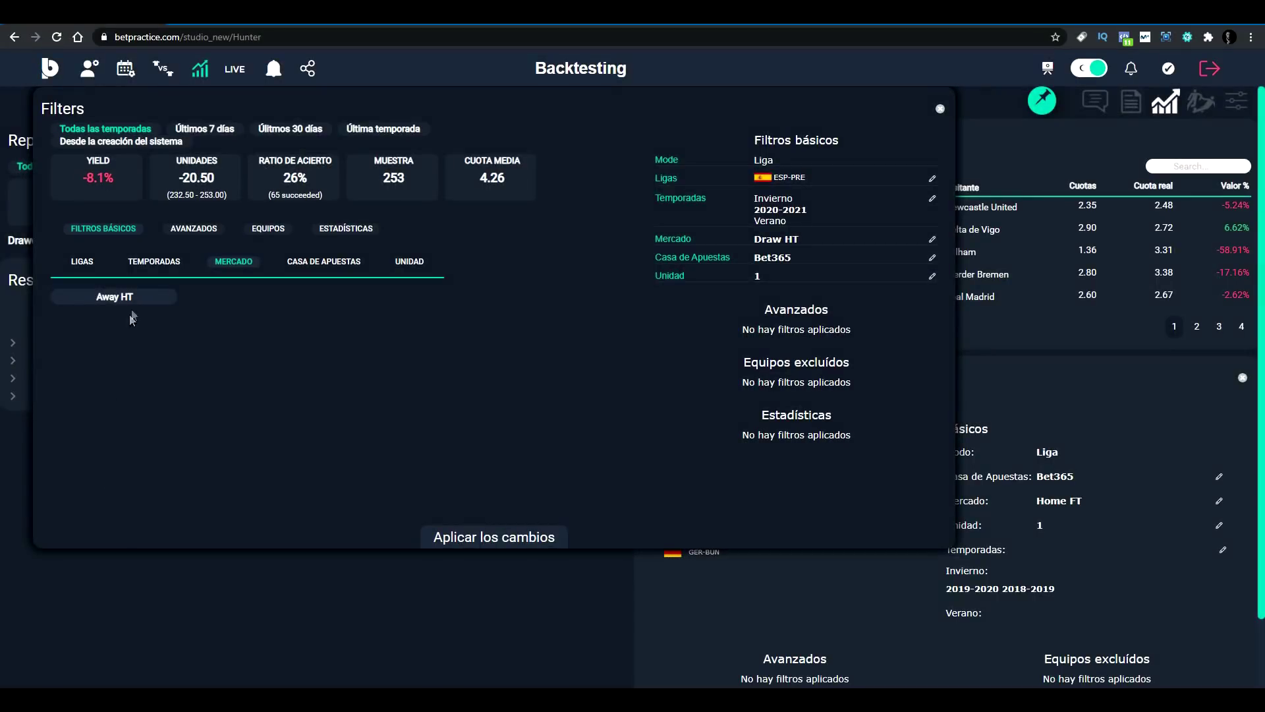
- Compare the Both Teams To Score markets by setting the market filter to Yes, then No
left_click(132, 297)
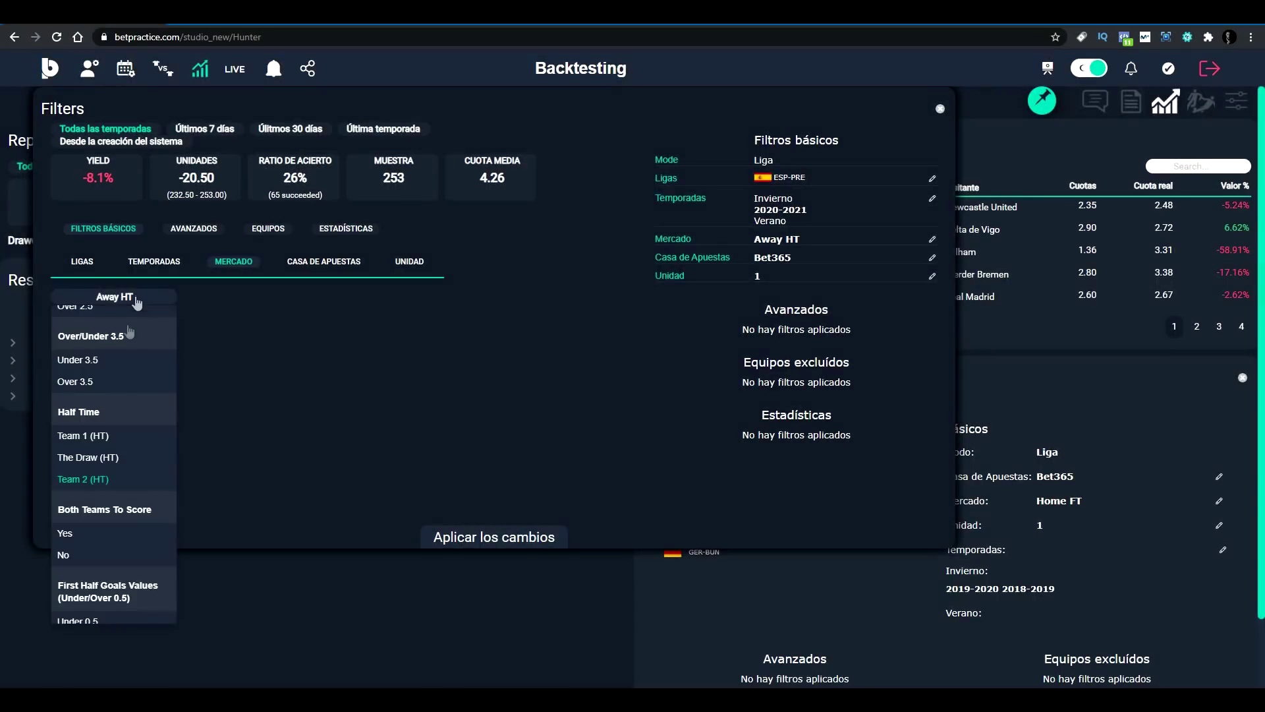
left_click(102, 533)
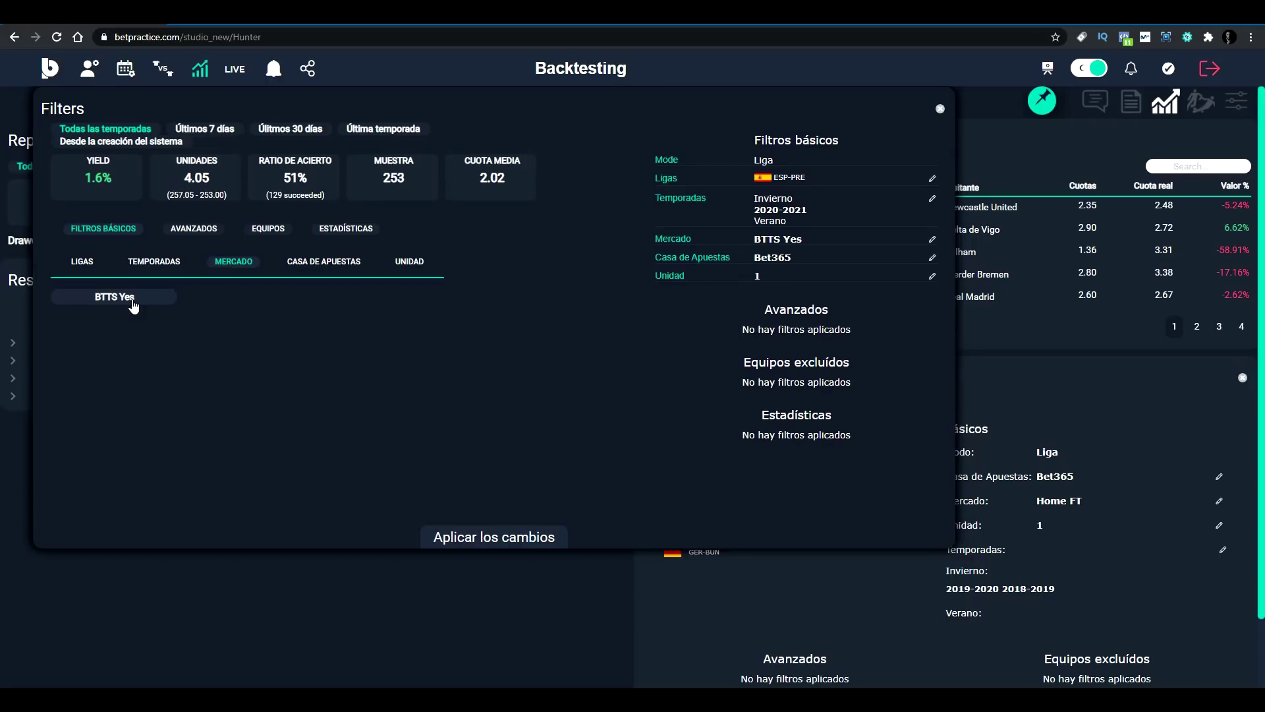
left_click(133, 304)
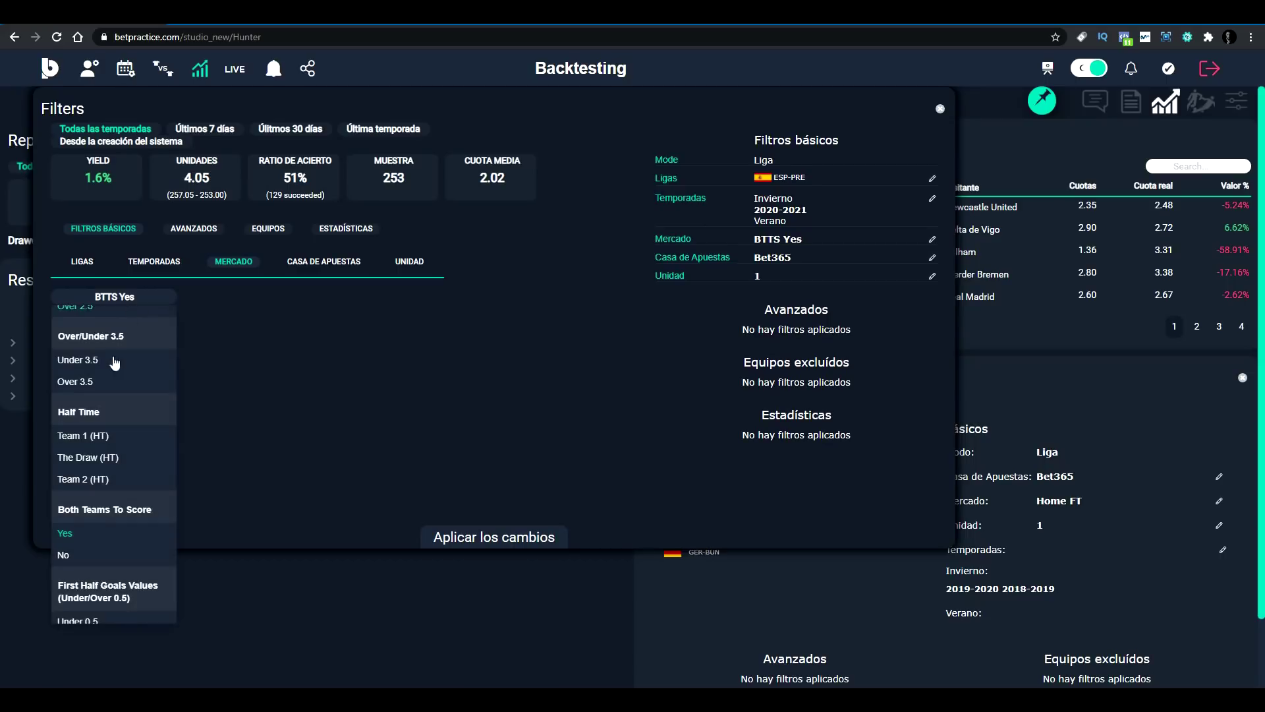
left_click(86, 550)
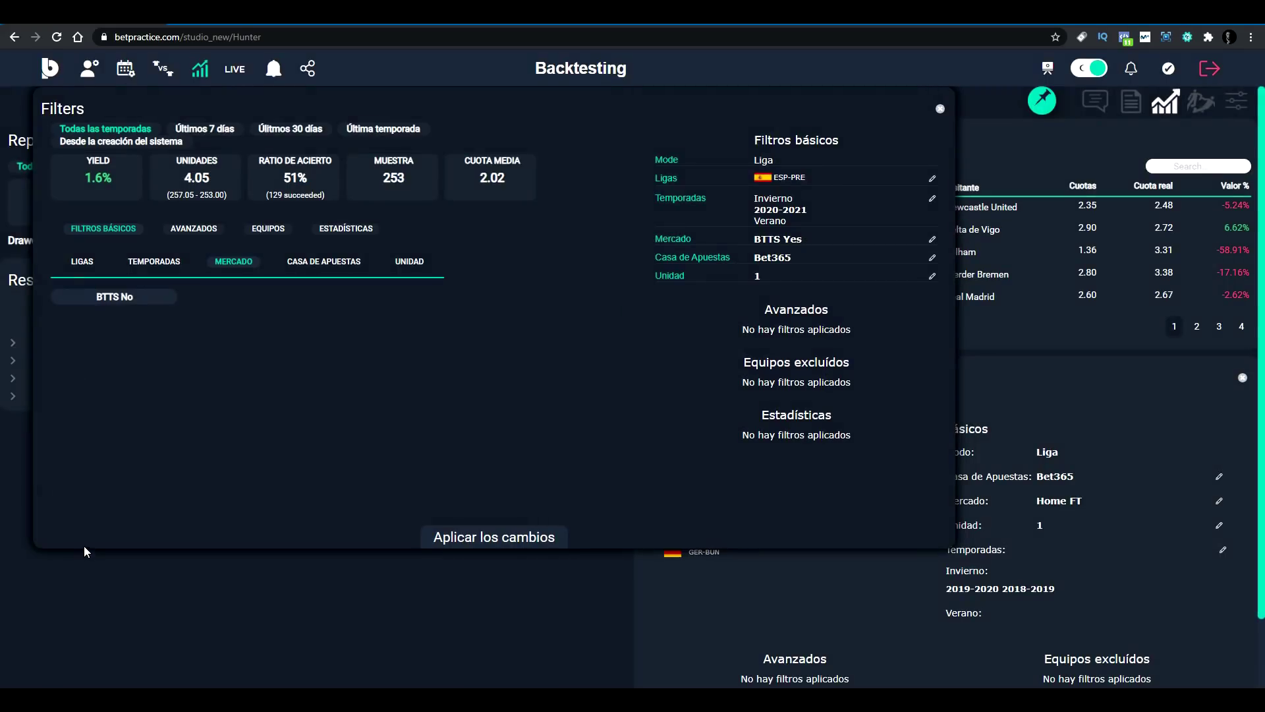
- Compare the first-half 0.5-goal markets by setting the market filter to Under 0.5, then Over 0.5
left_click(129, 300)
scroll(112, 438, "down", 1)
scroll(112, 441, "down", 1)
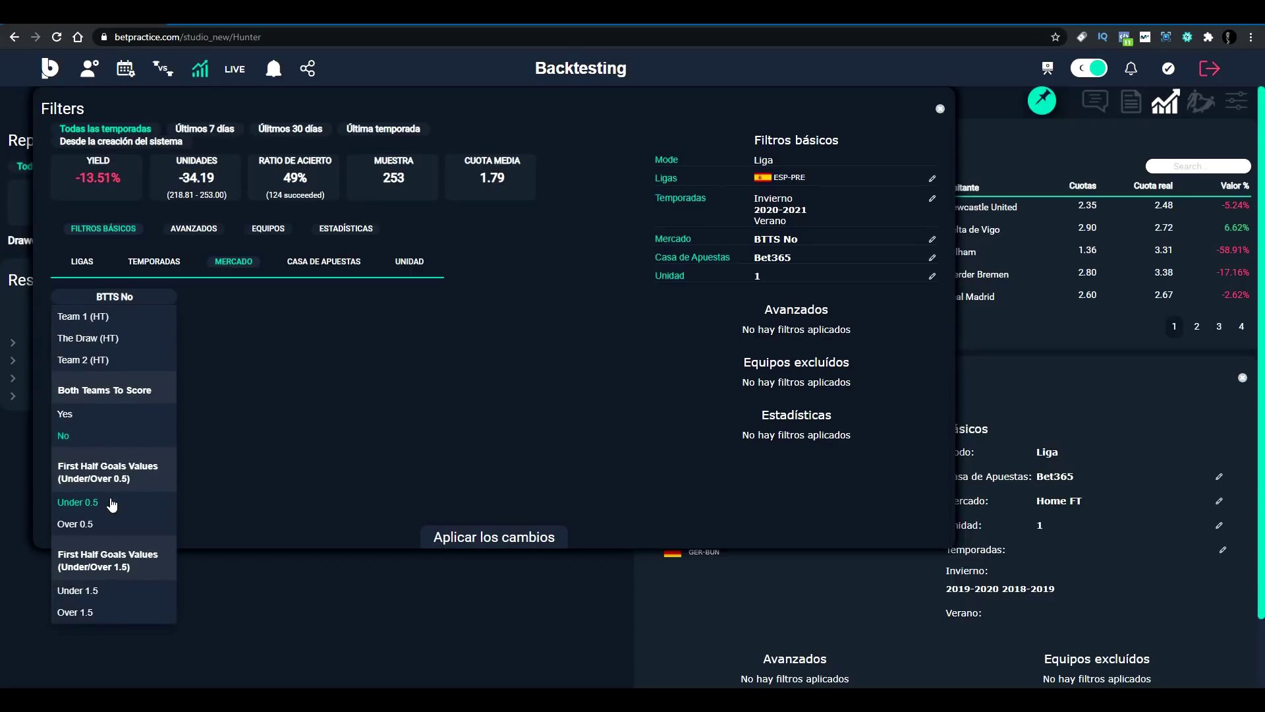
left_click(112, 505)
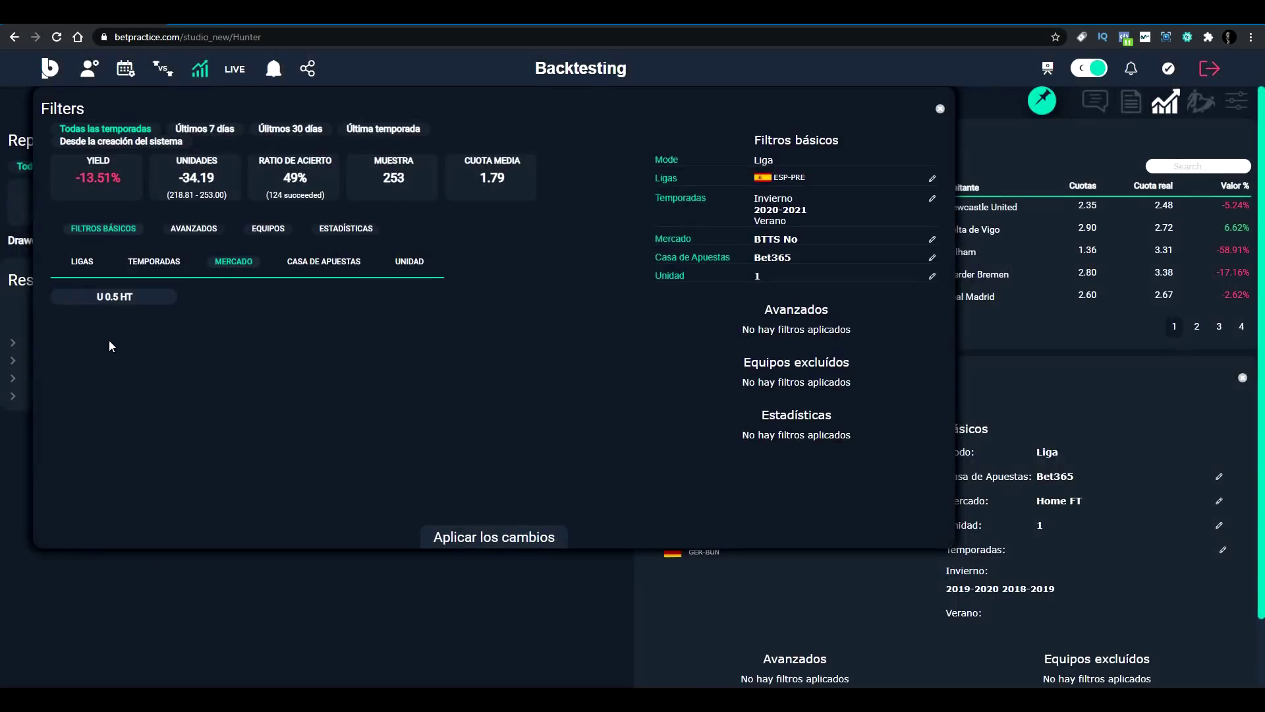
left_click(134, 300)
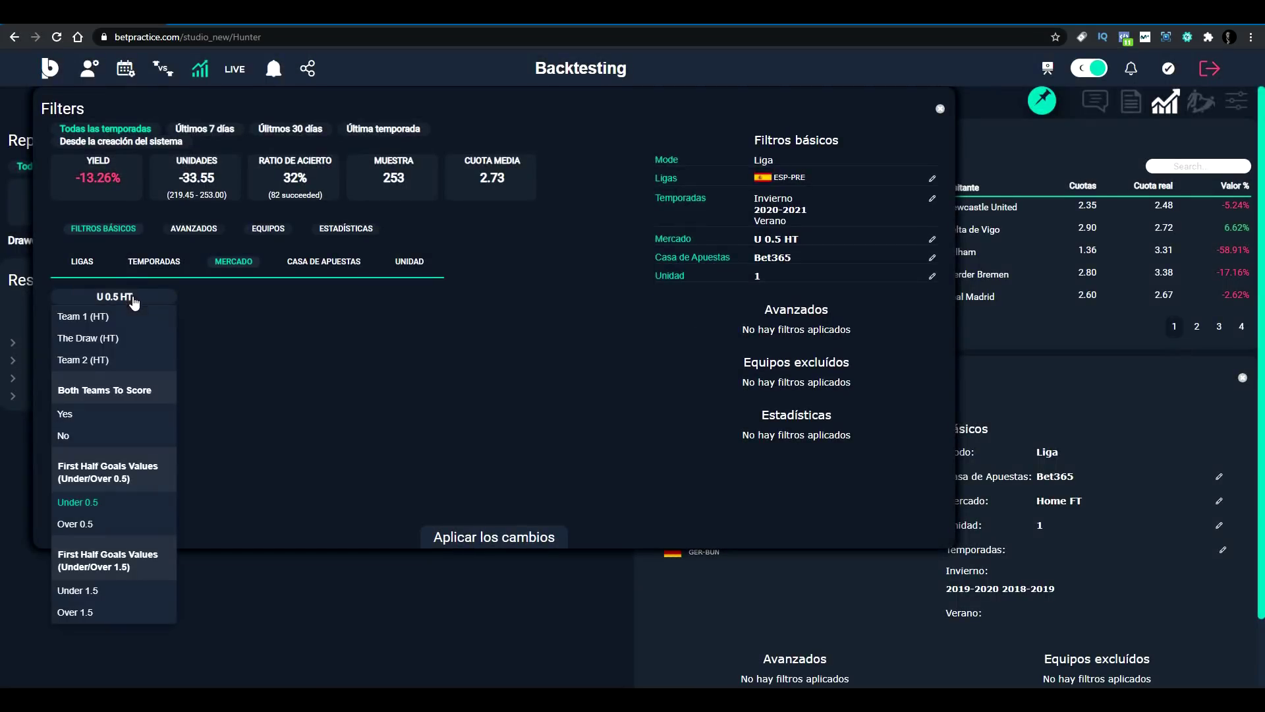
left_click(93, 524)
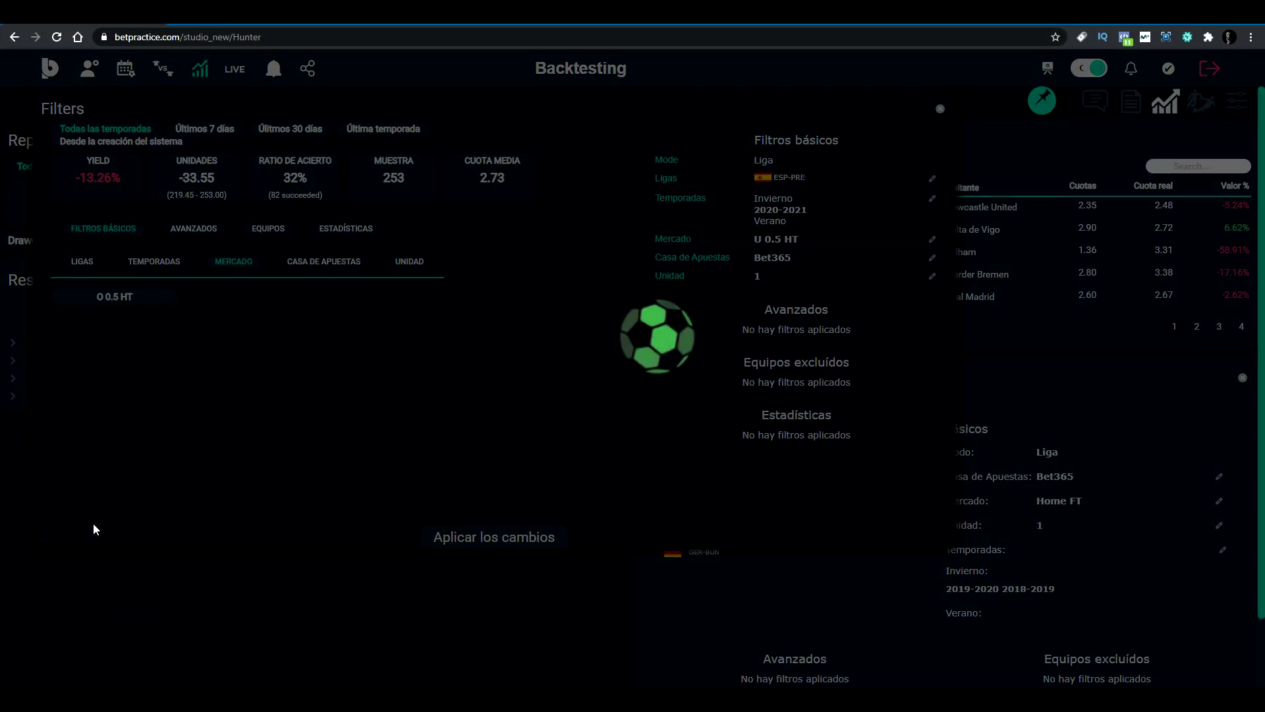
- Compare the first-half 1.5-goal markets by setting the market filter to Under 1.5, then Over 1.5
left_click(142, 301)
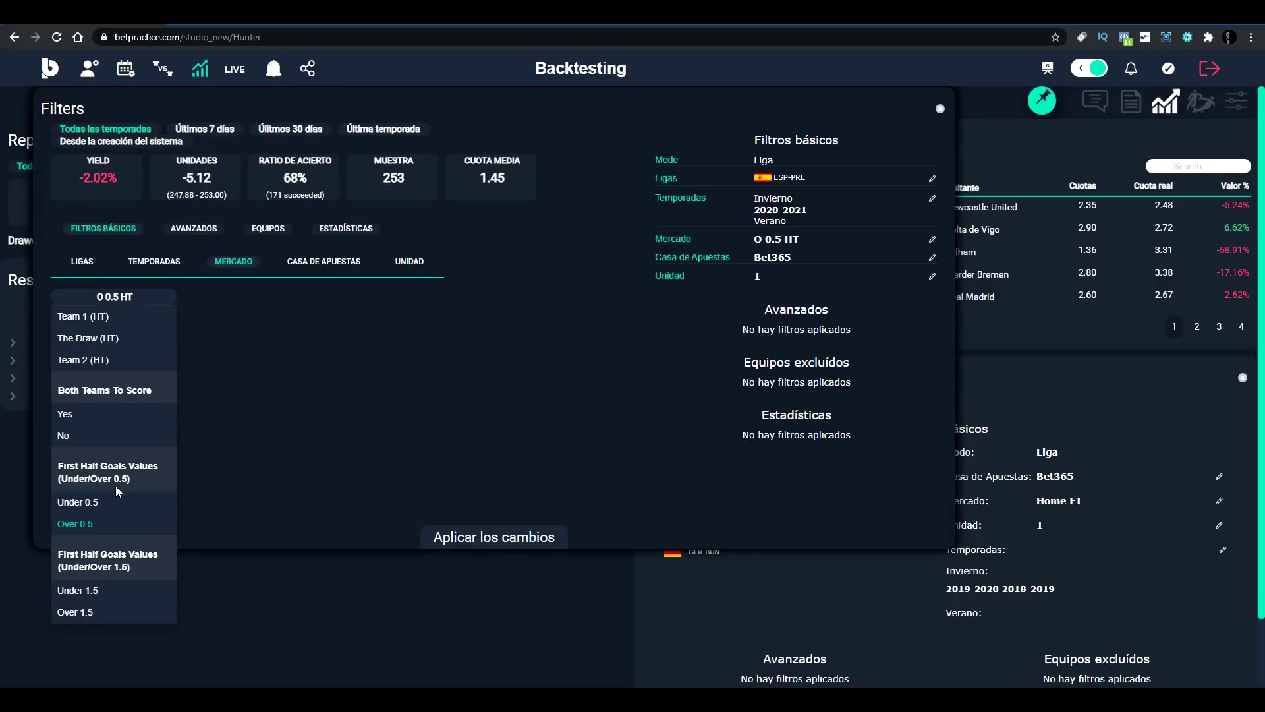
left_click(118, 589)
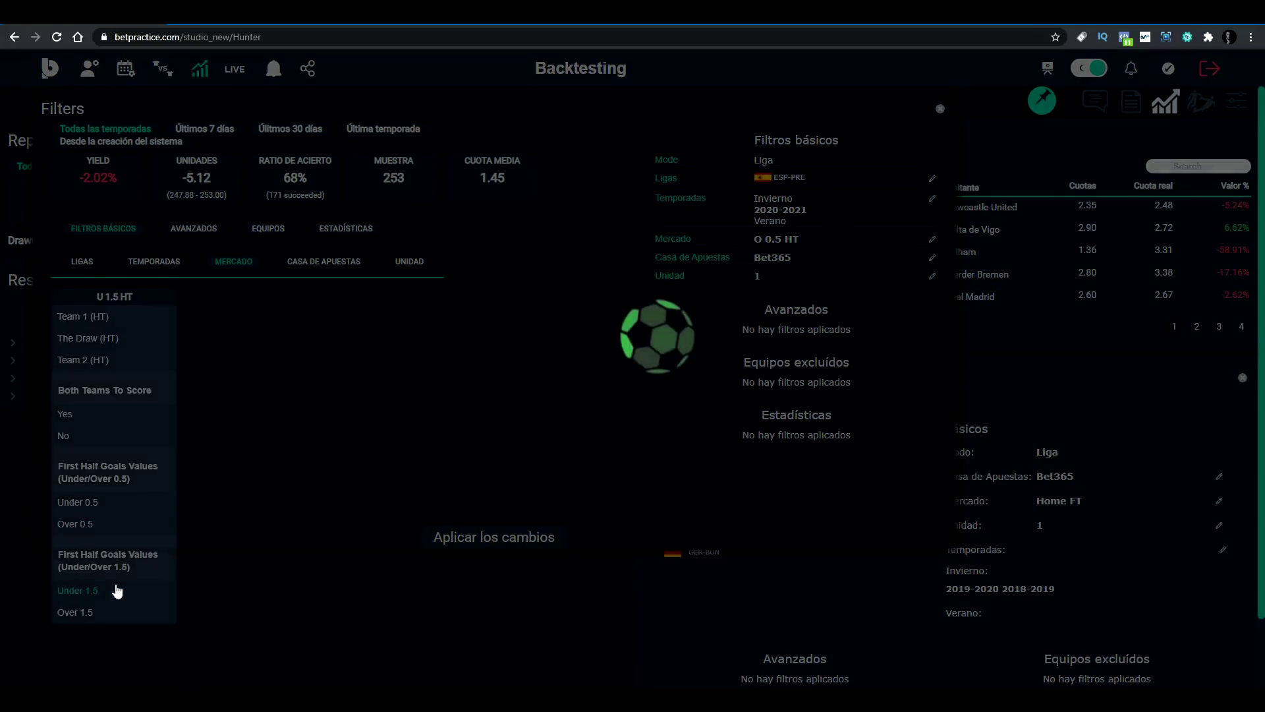
left_click(128, 300)
left_click(88, 611)
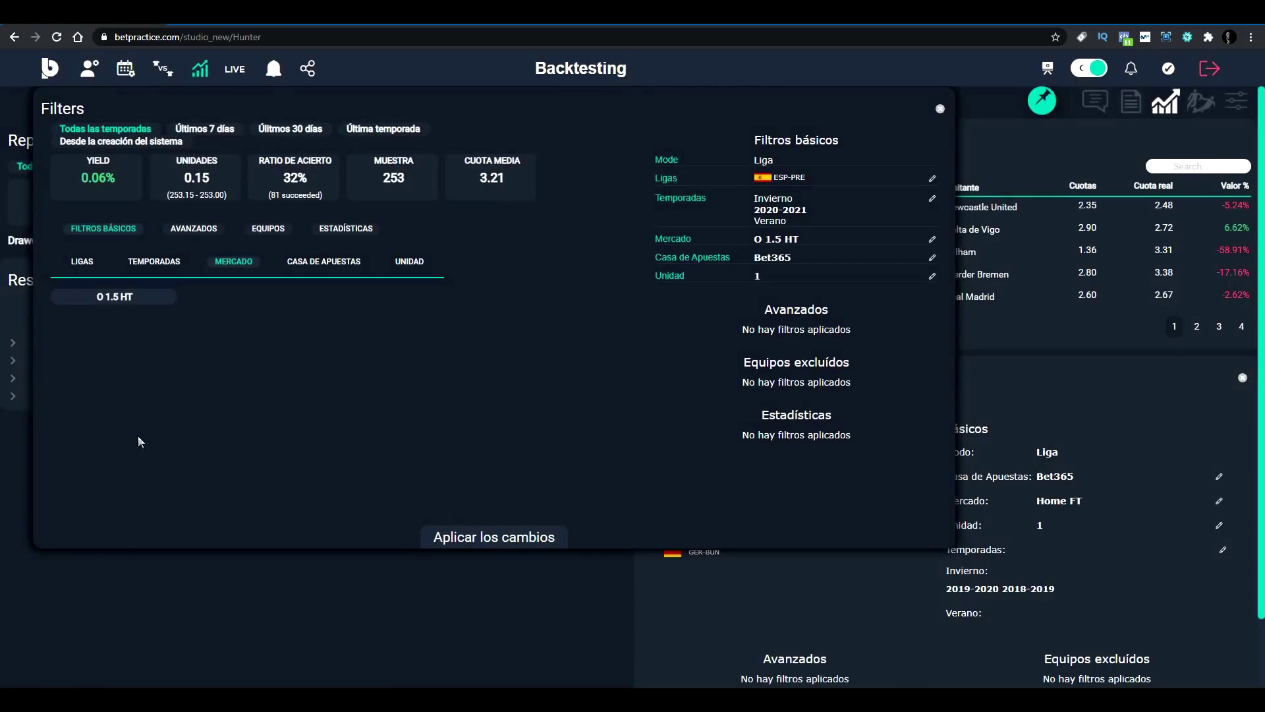
- Set the market filter to the full-time Under 2.5 goals market
left_click(114, 298)
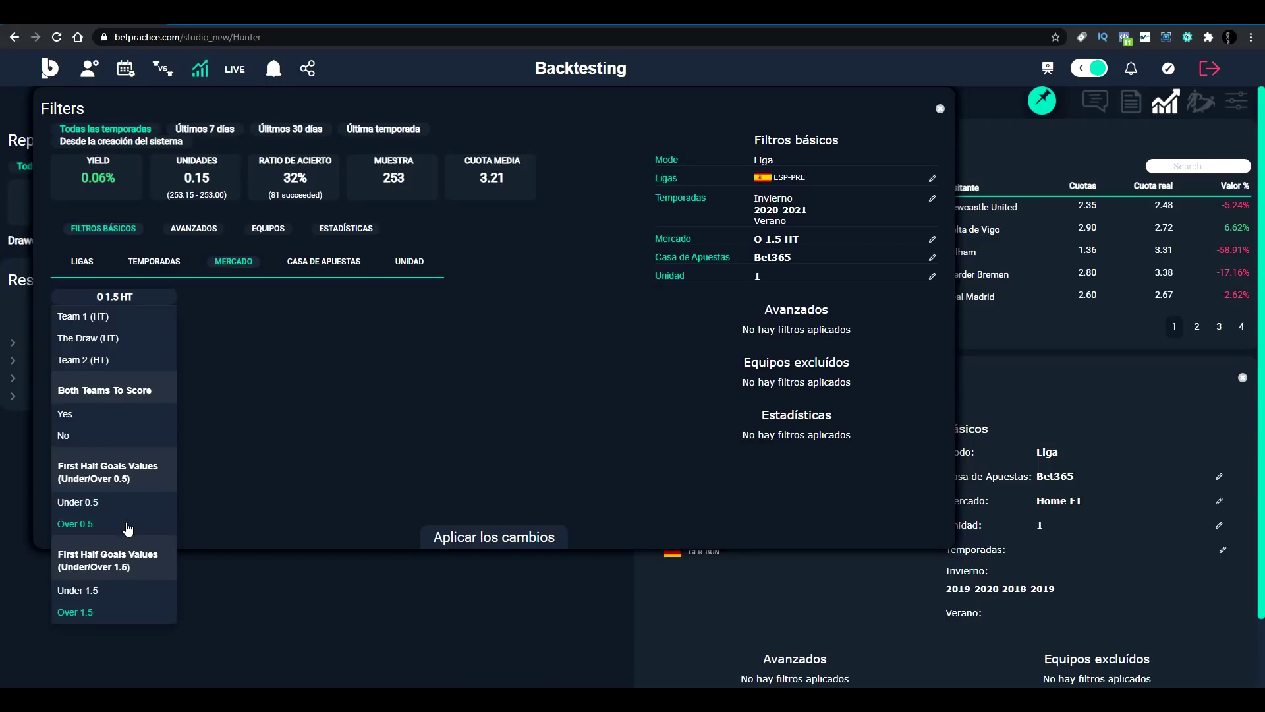
scroll(124, 483, "up", 3)
scroll(124, 483, "up", 3)
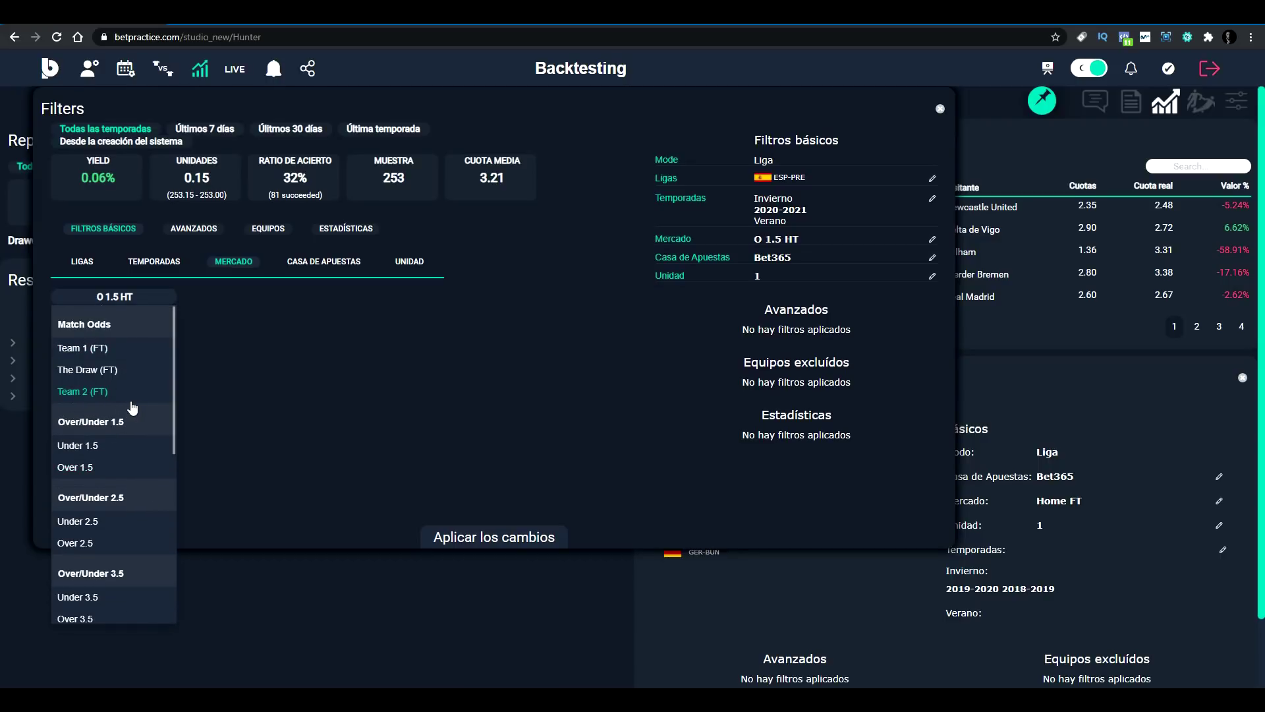
scroll(113, 369, "down", 1)
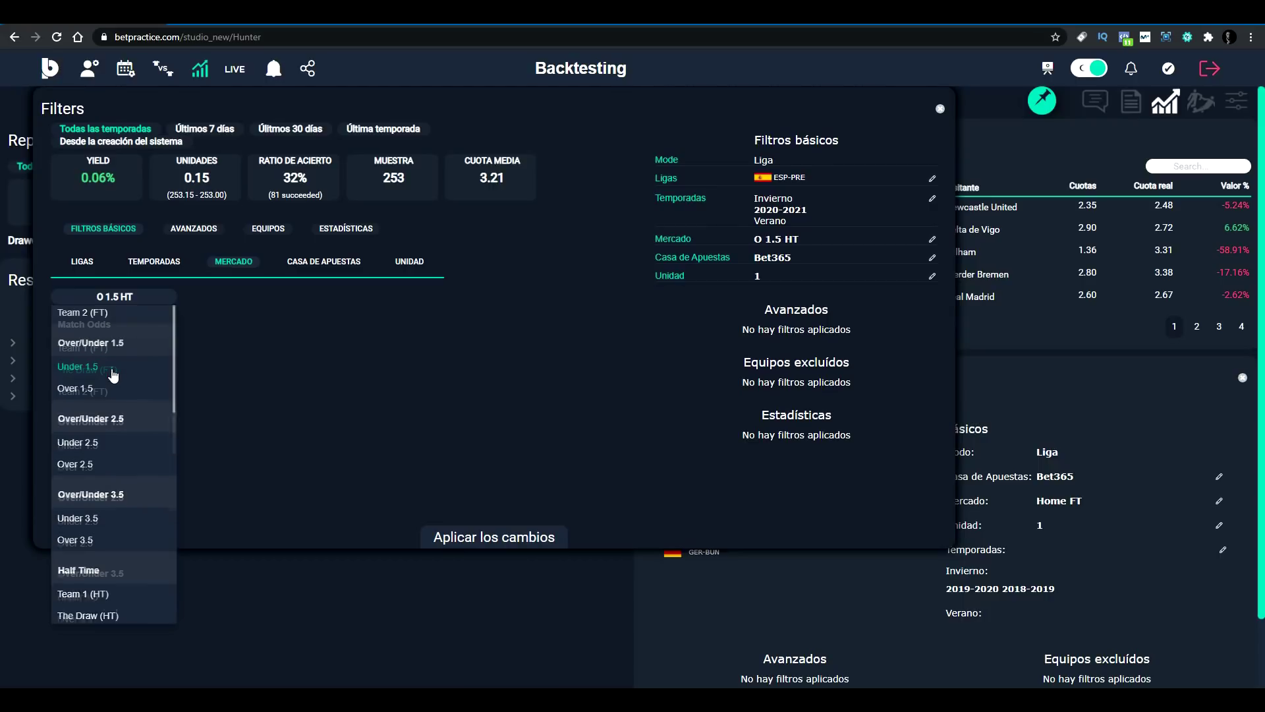
left_click(116, 448)
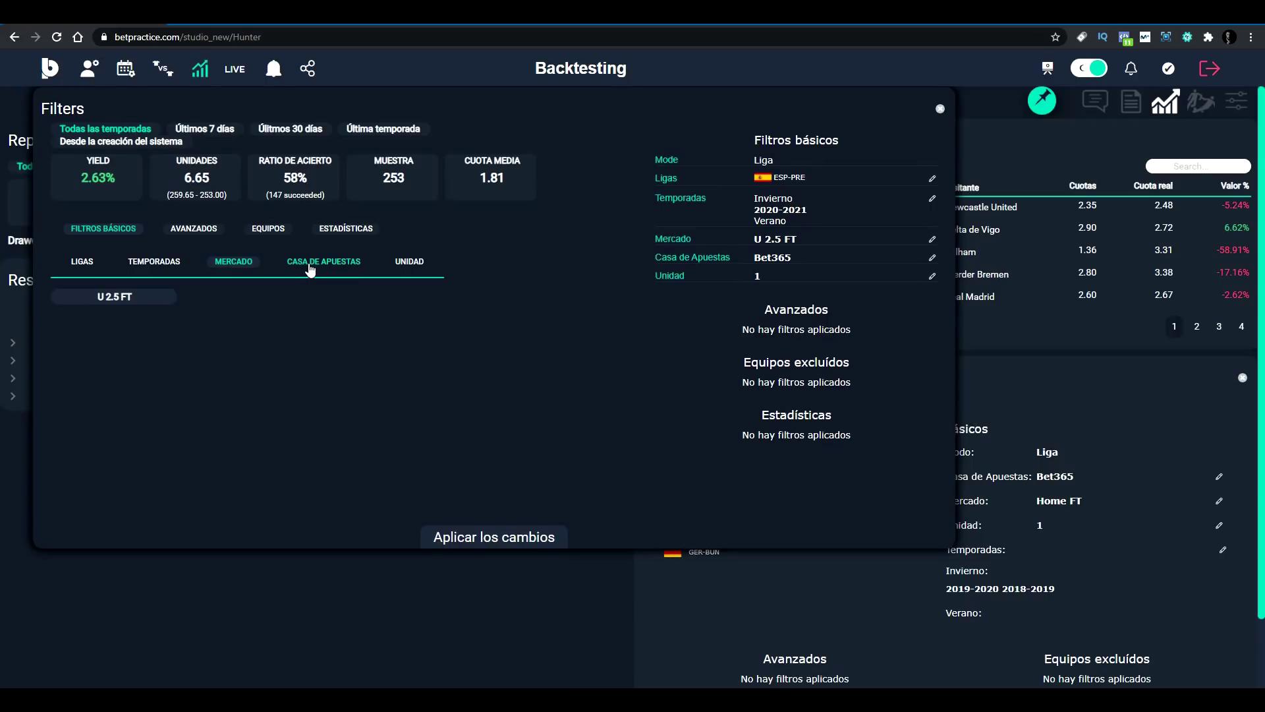
- Open the team filters in League mode and examine the home, away and combined yields of the ESP-PRE teams
left_click(270, 231)
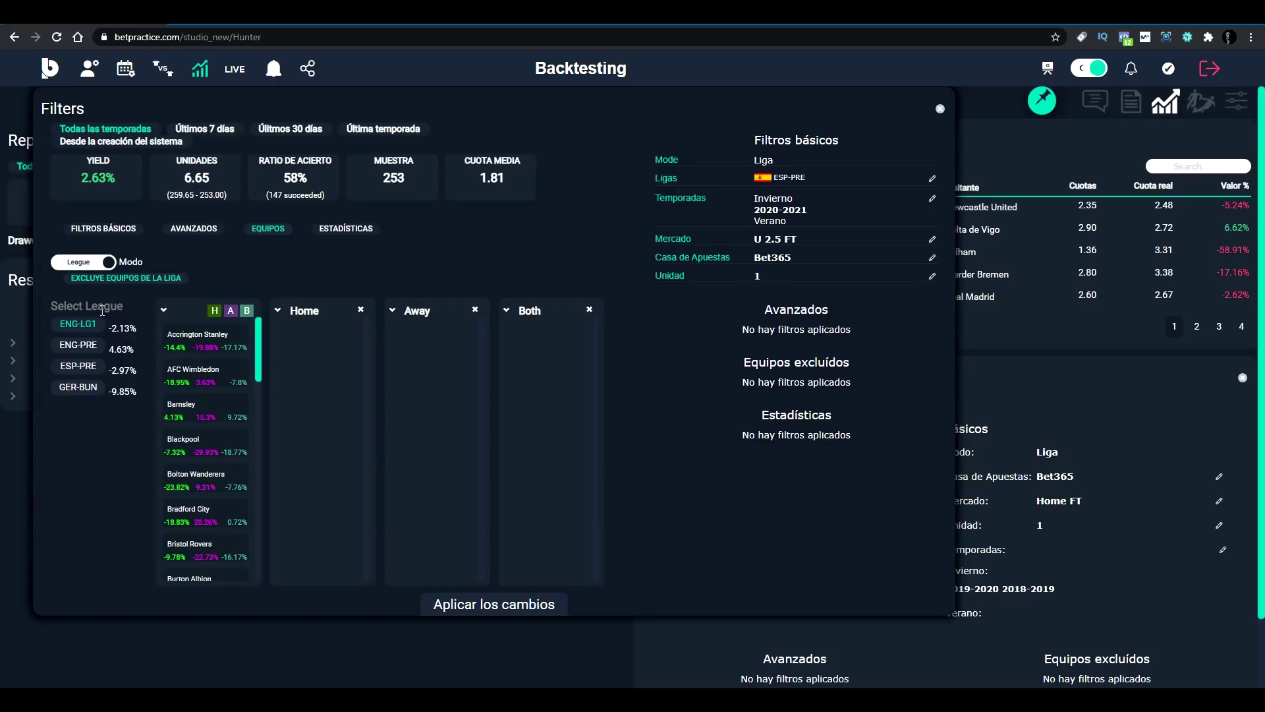
left_click(98, 261)
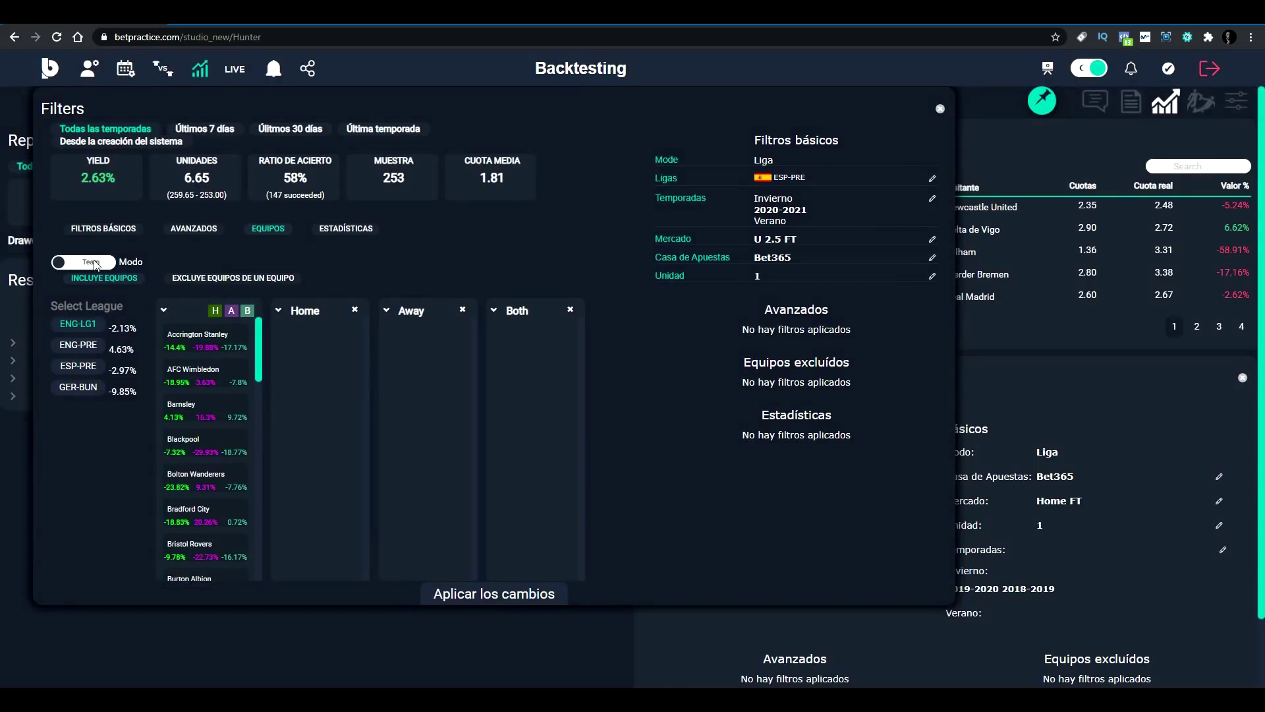
left_click(98, 262)
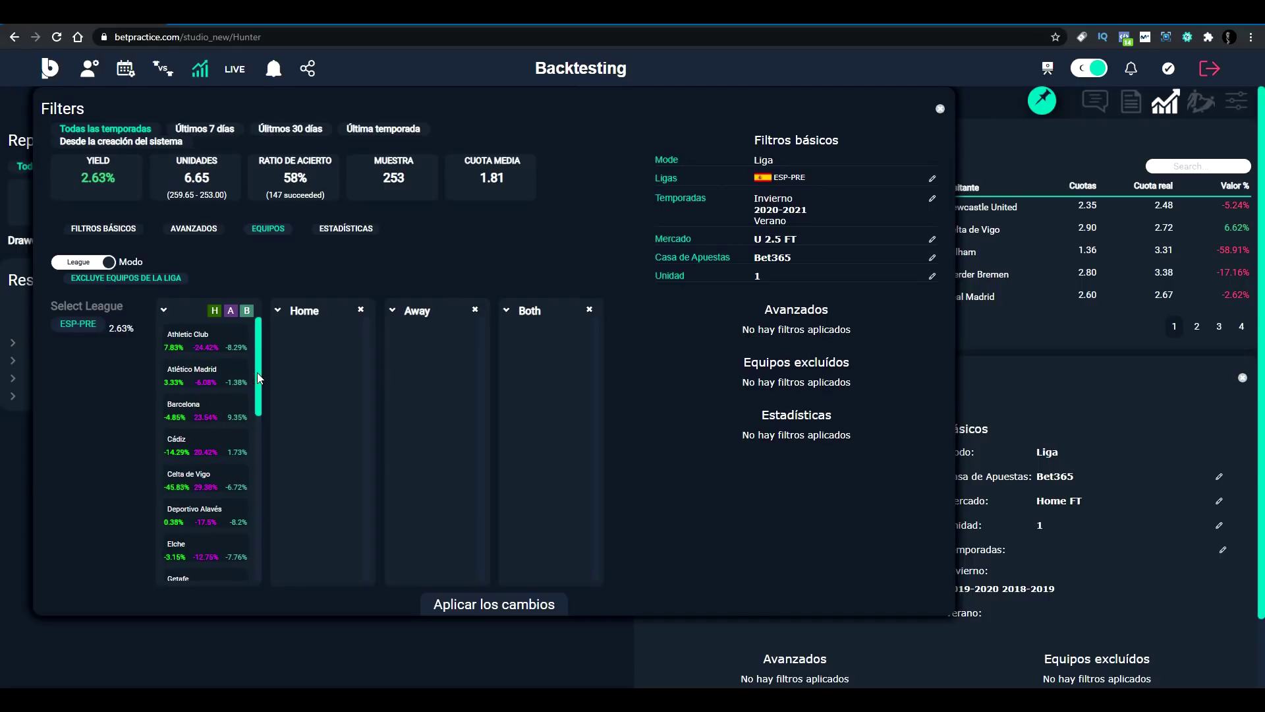
left_click_drag(257, 373, 257, 443)
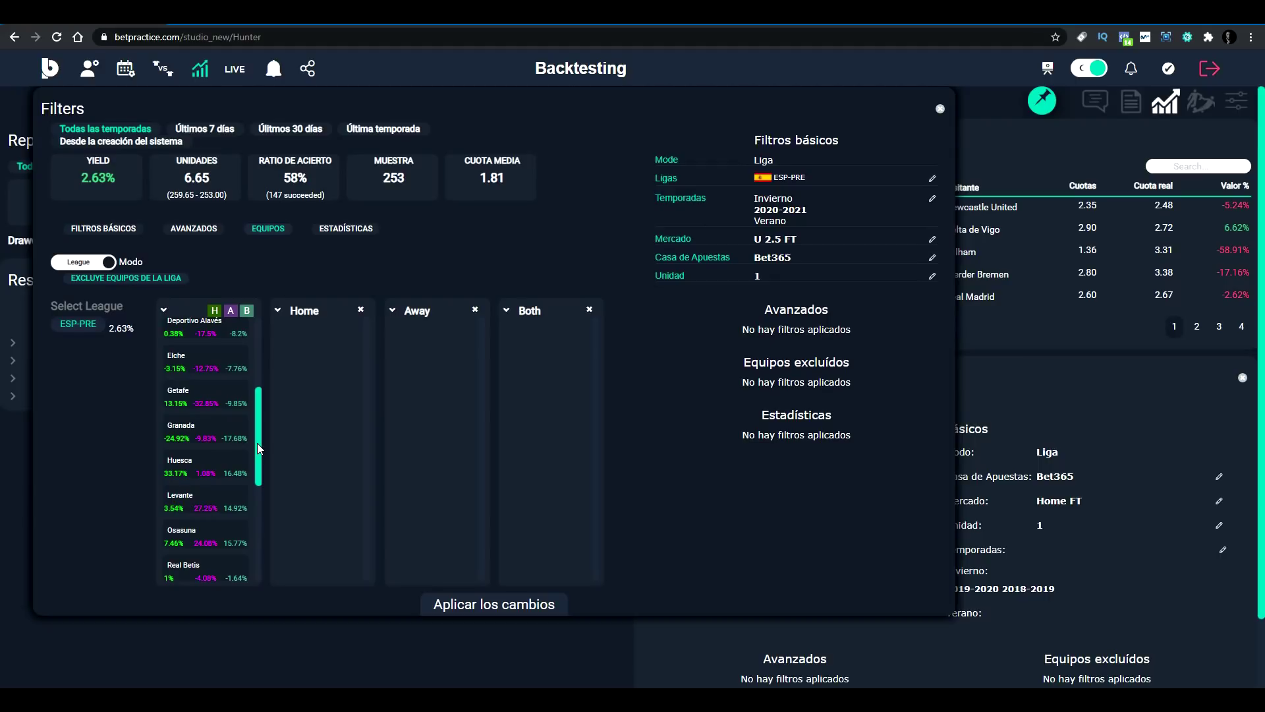
left_click_drag(258, 445, 264, 477)
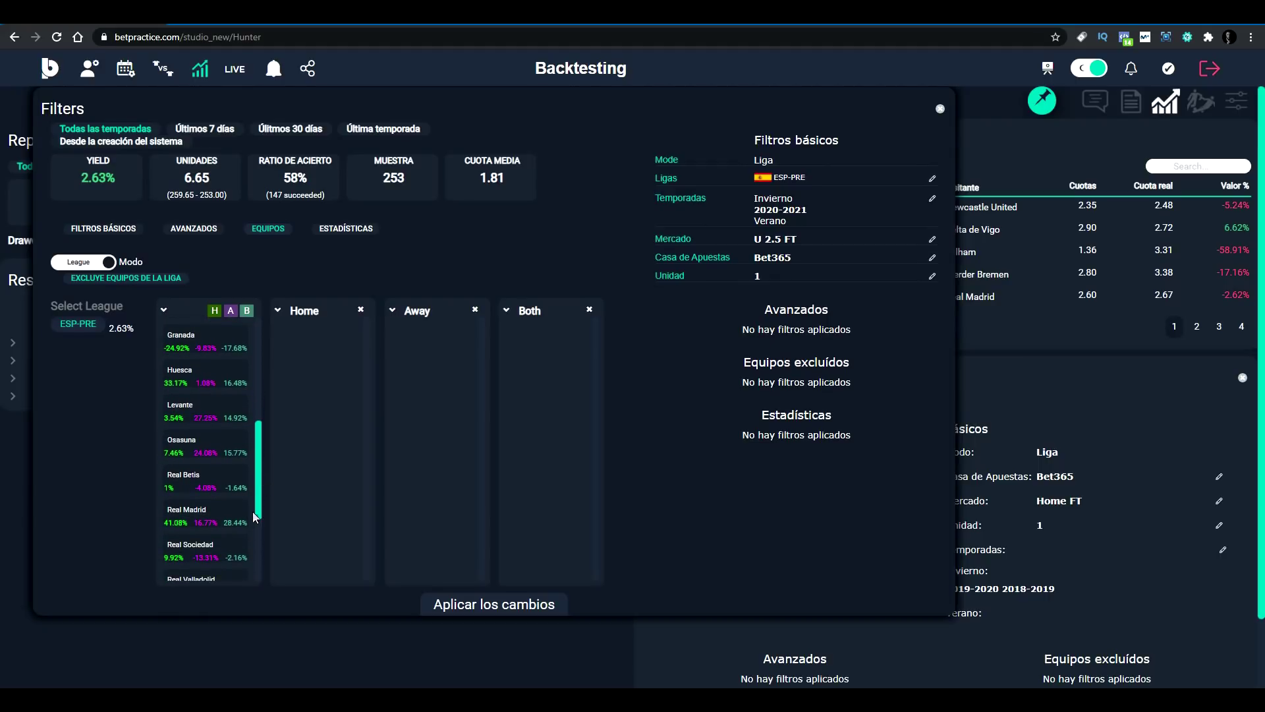
left_click_drag(262, 485, 265, 552)
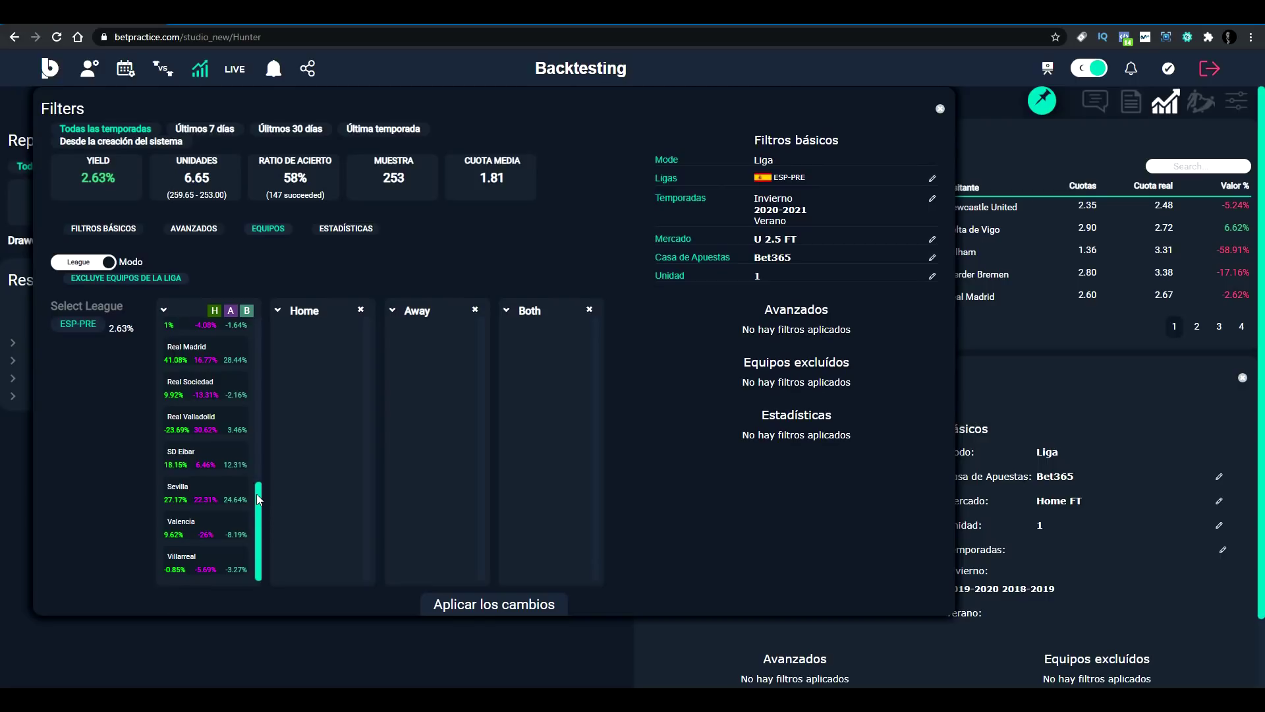
- Exclude Granada from both home and away matches and submit the team changes
left_click_drag(257, 495, 268, 431)
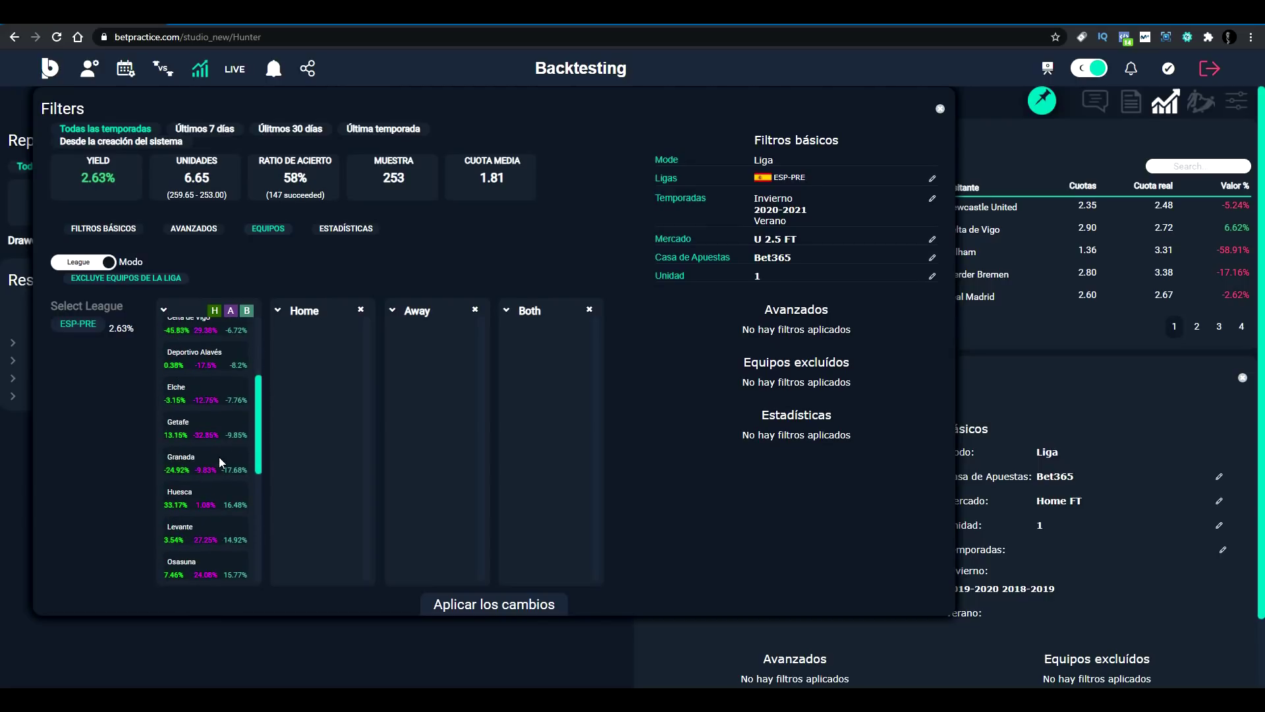
left_click_drag(188, 461, 535, 342)
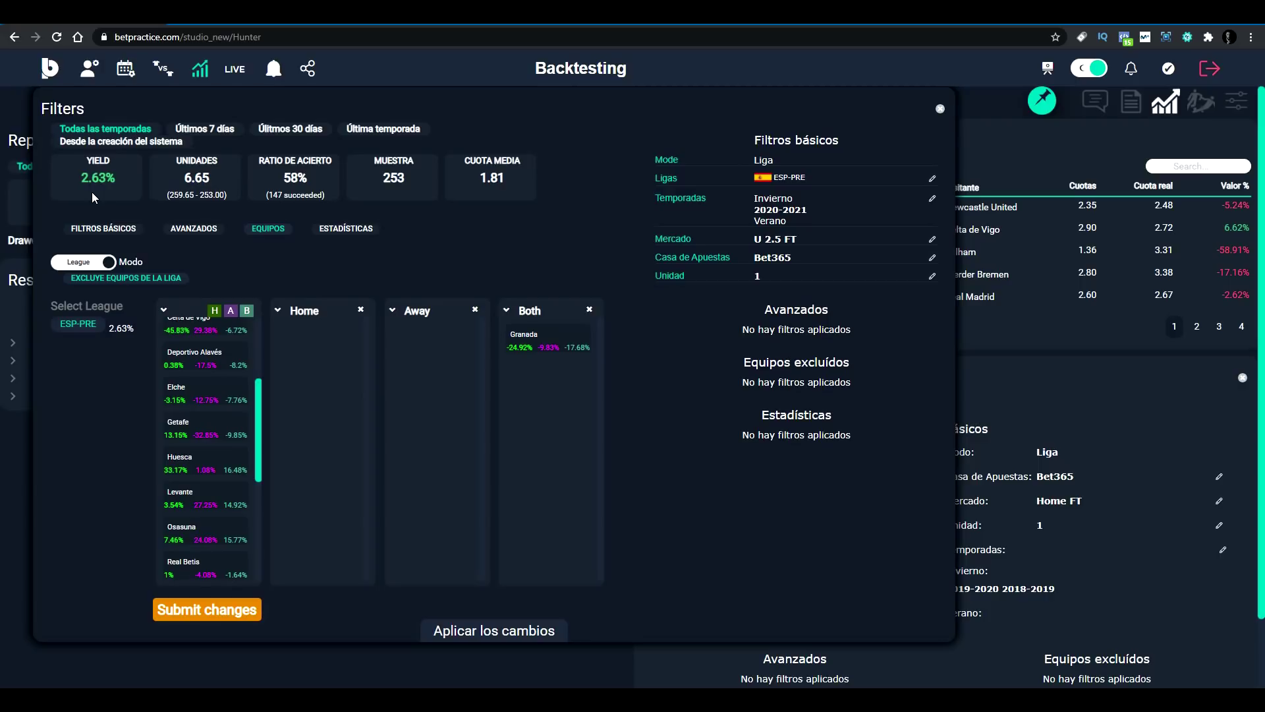
left_click(200, 612)
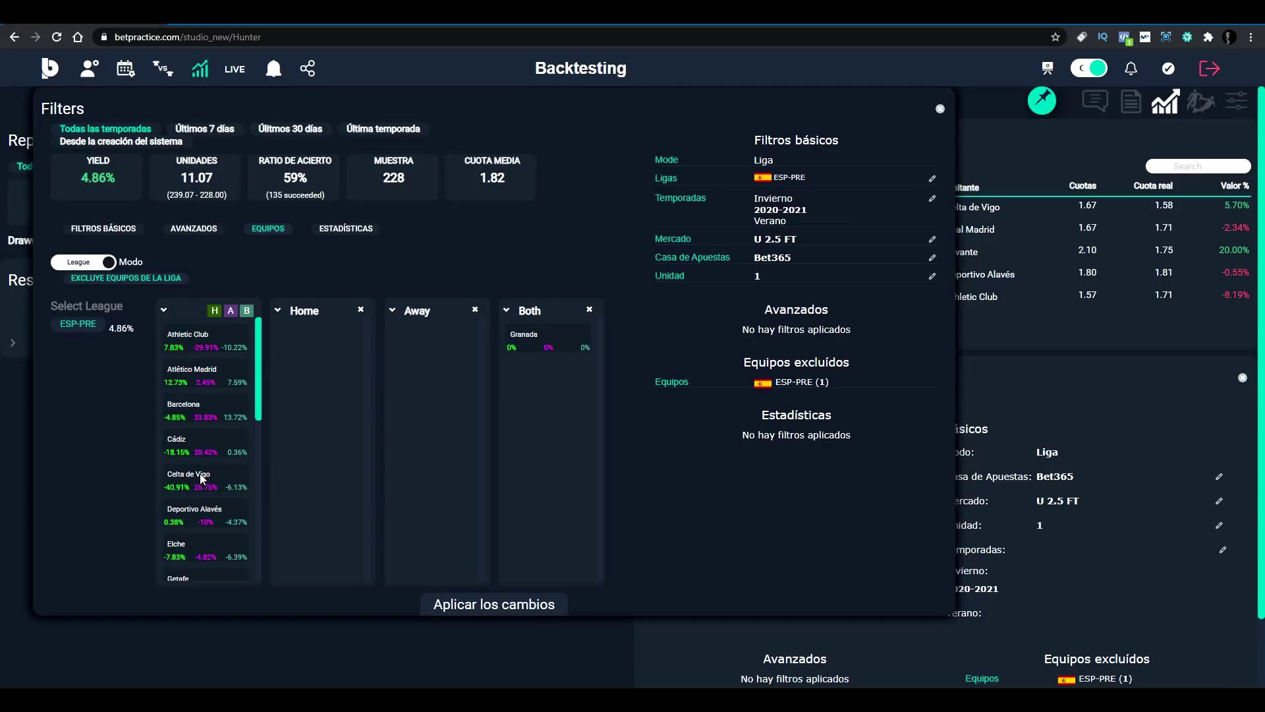
- Exclude Celta de Vigo's home matches and Getafe's away matches, and submit the team changes
left_click_drag(198, 471, 310, 348)
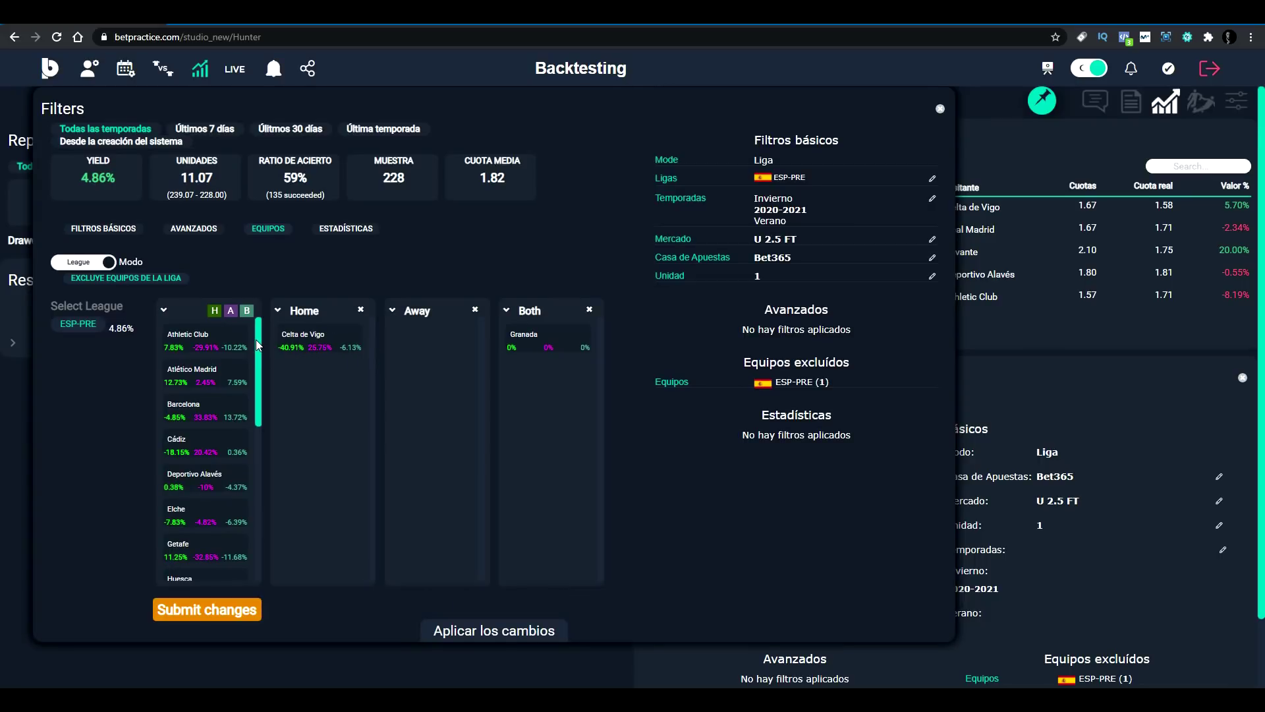
left_click_drag(257, 346, 377, 342)
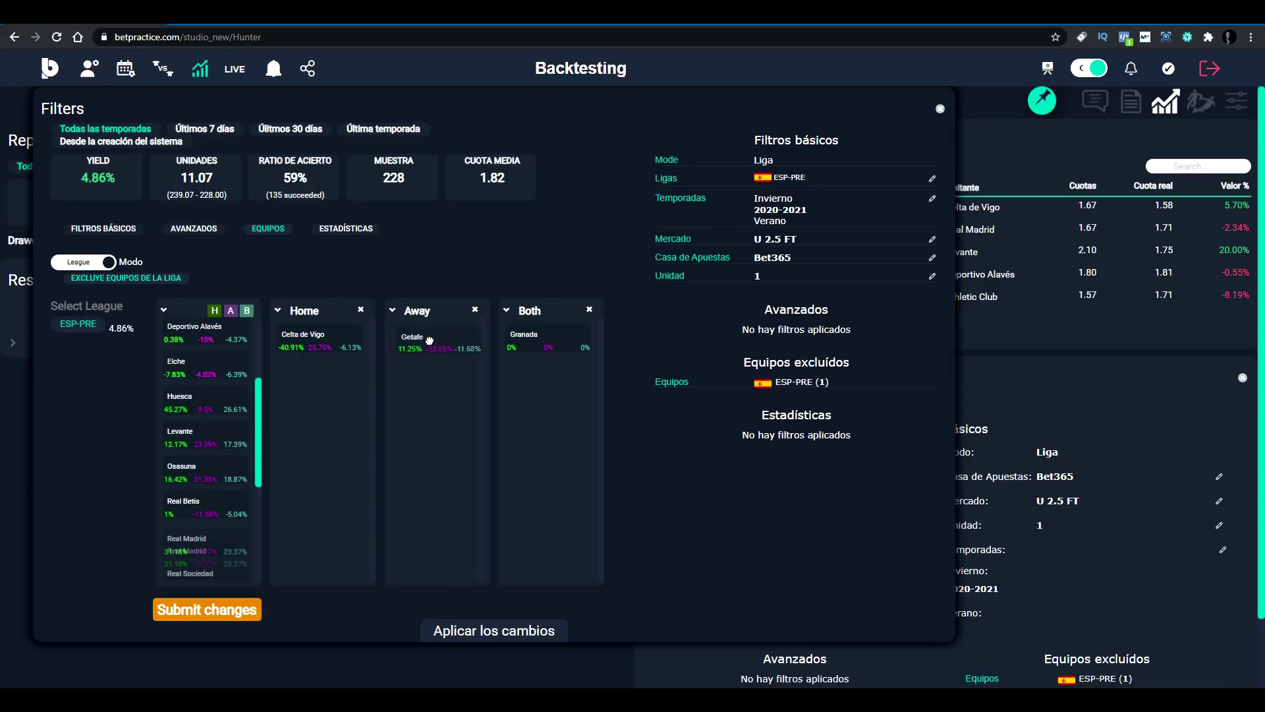
left_click_drag(257, 408, 264, 525)
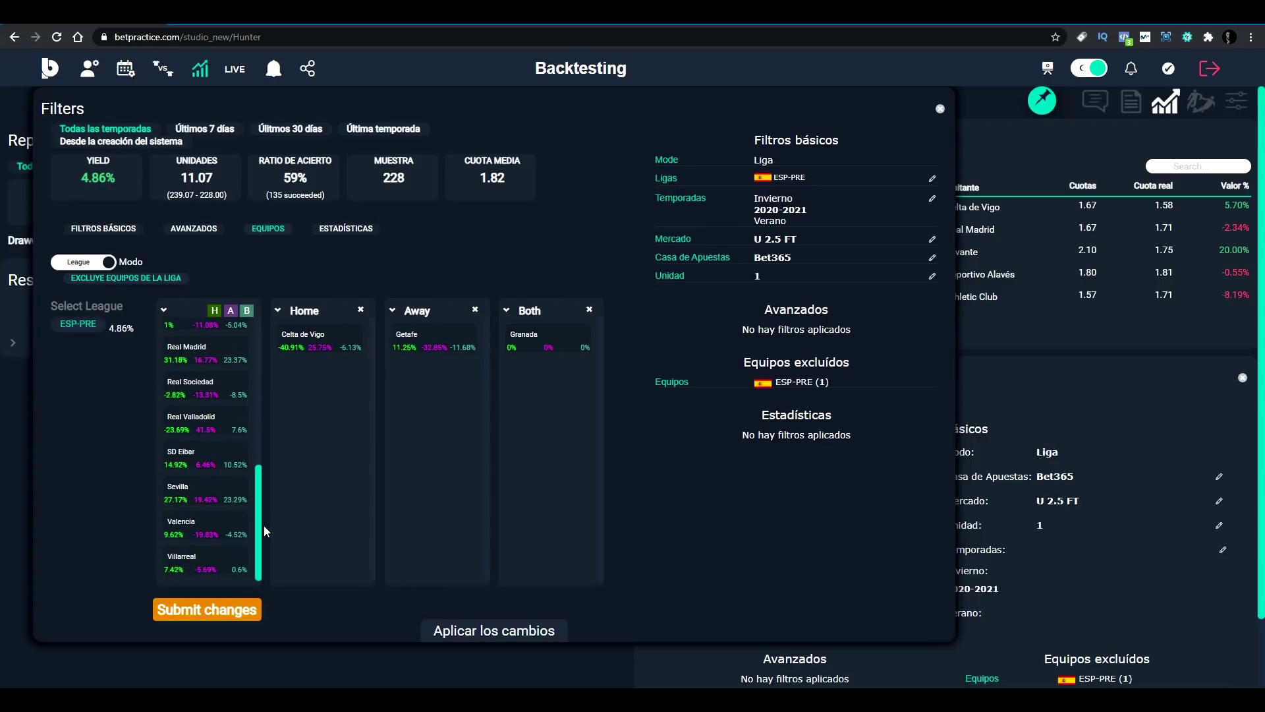
left_click(224, 611)
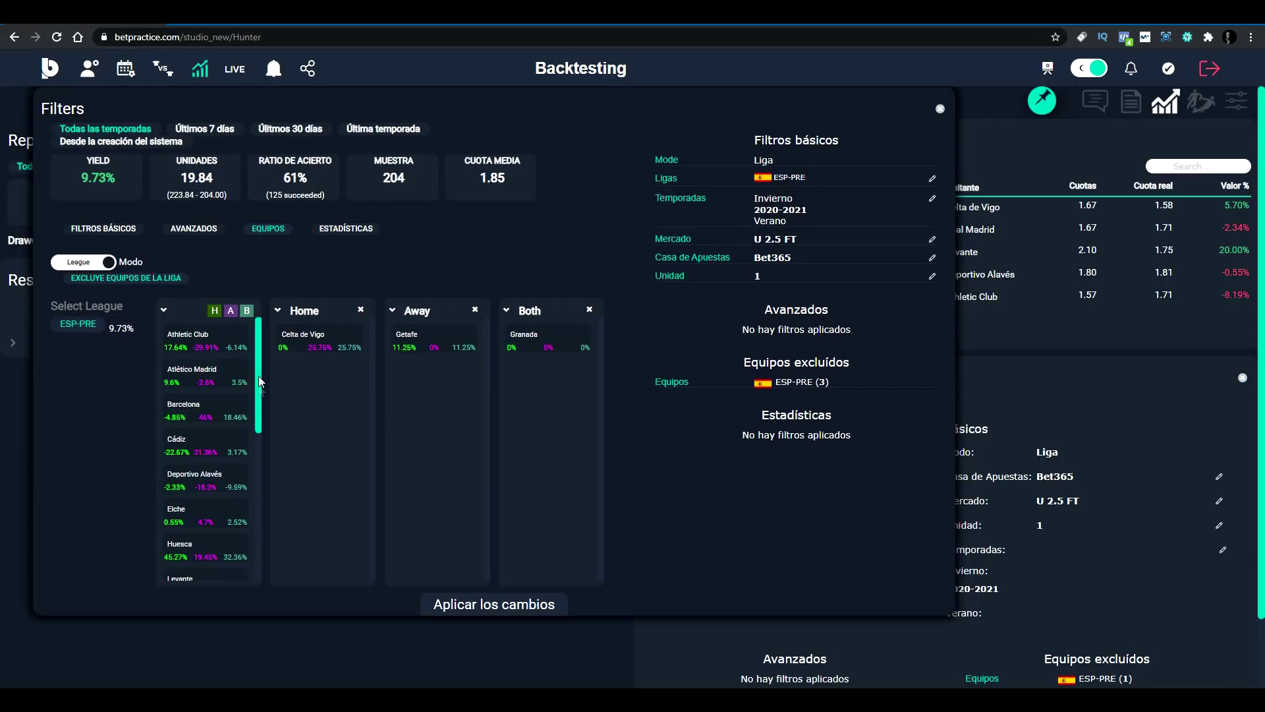
- Review the remaining teams' yields, then apply the filter changes and close the Filters window
left_click_drag(259, 381, 260, 417)
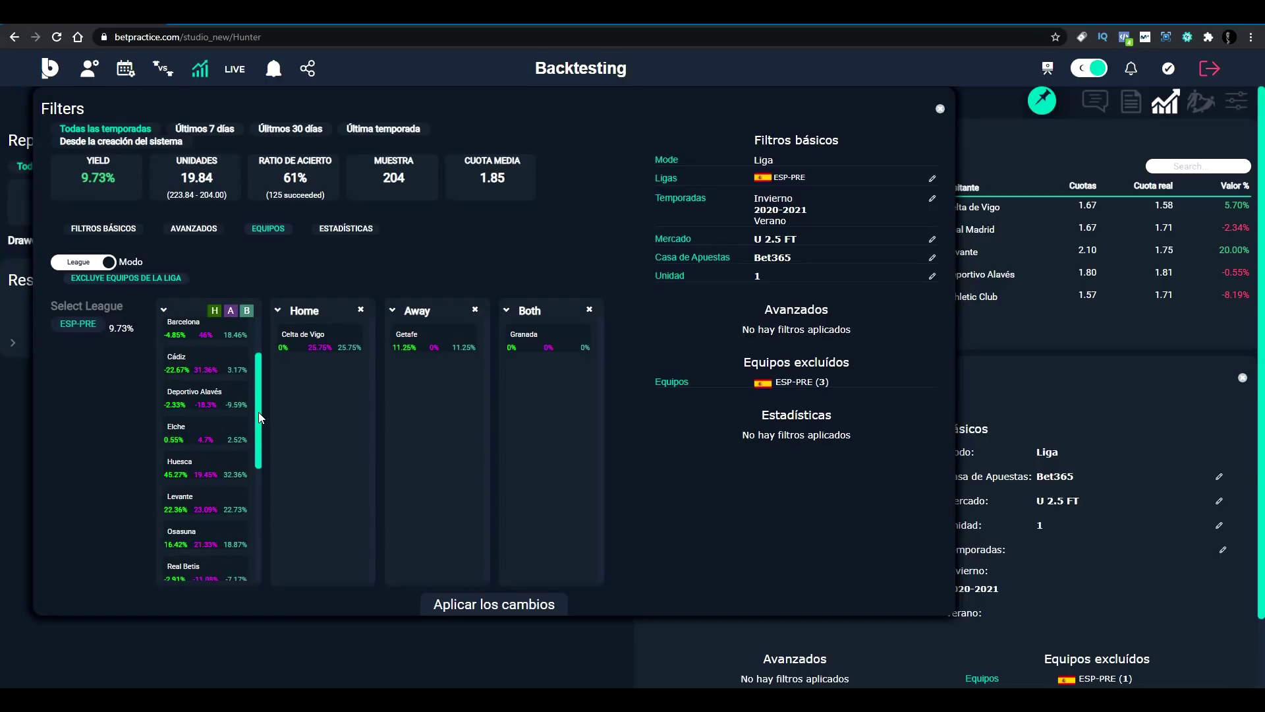
left_click_drag(259, 418, 245, 341)
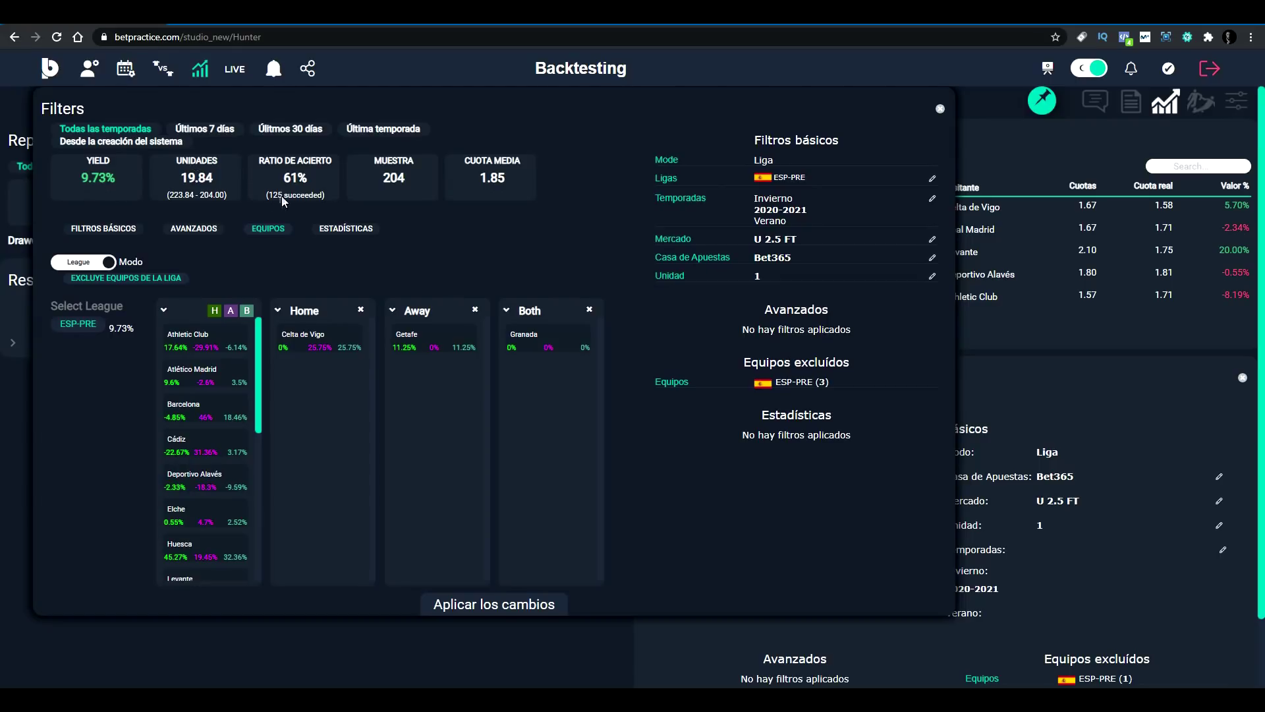
left_click(506, 605)
left_click(506, 607)
left_click(941, 110)
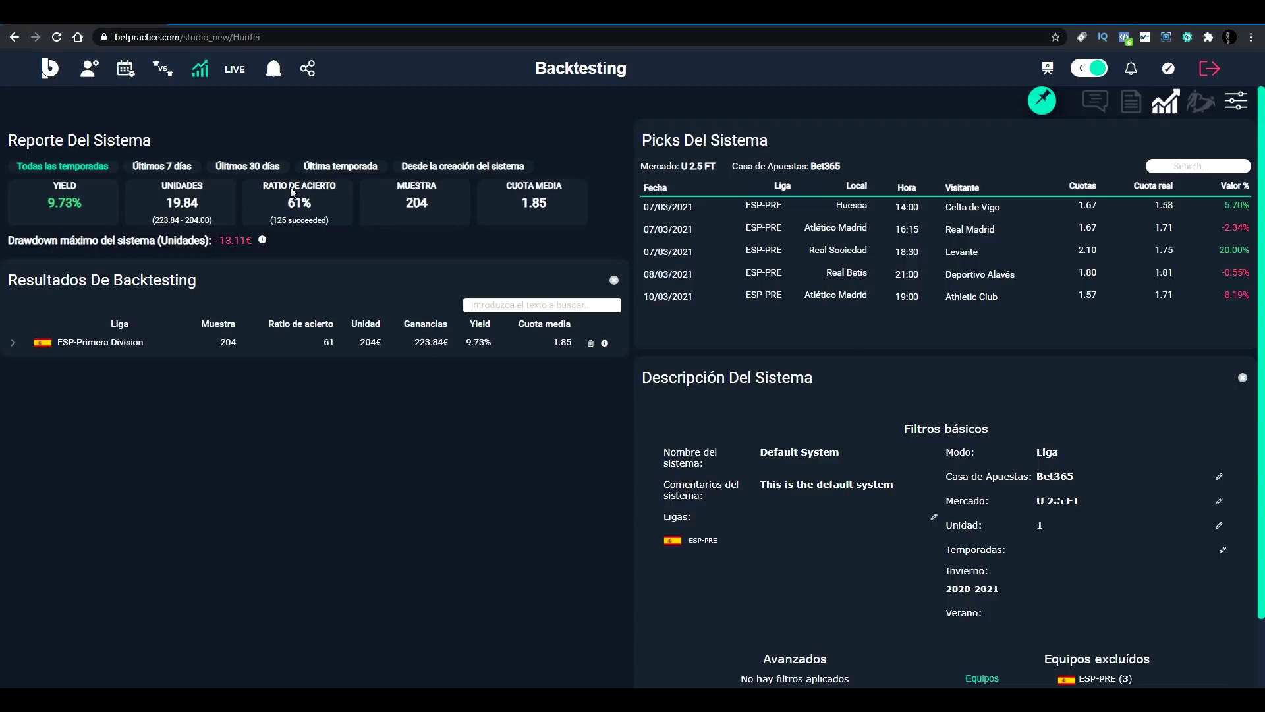
- Compare the system report for the last 7 days and the last 30 days, then return it to all seasons
left_click(177, 167)
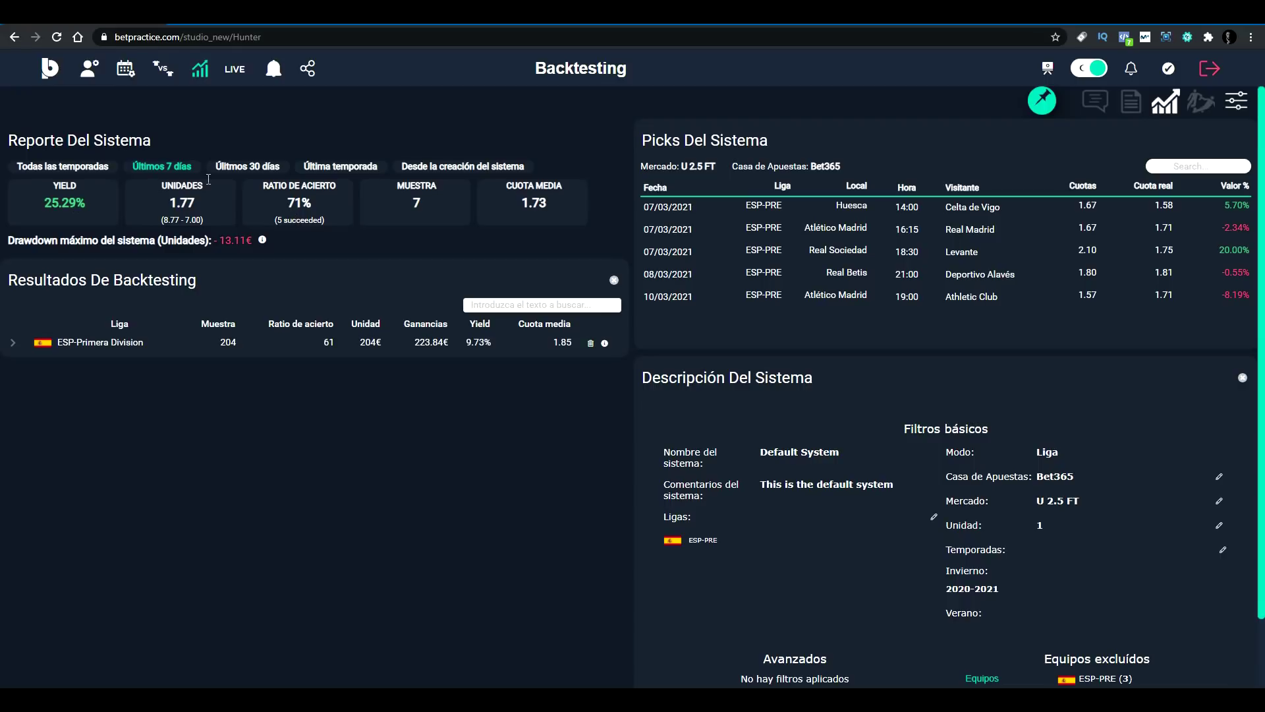
left_click(231, 167)
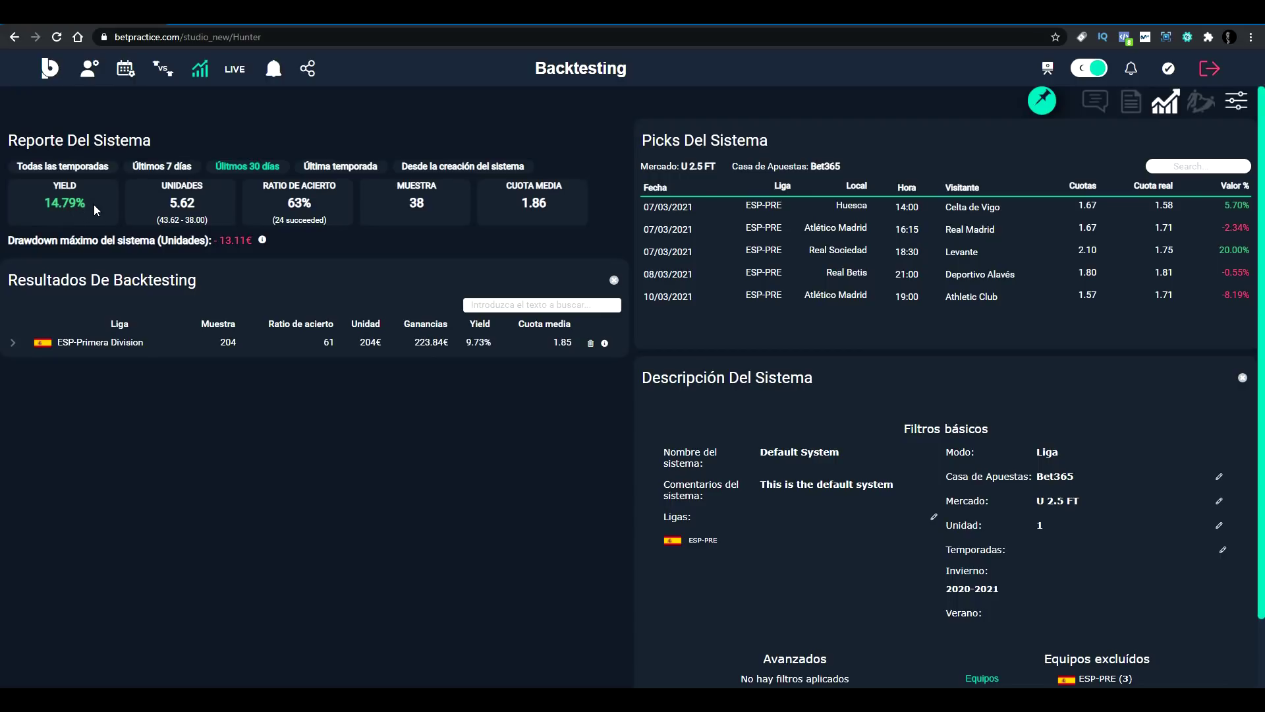
left_click(66, 167)
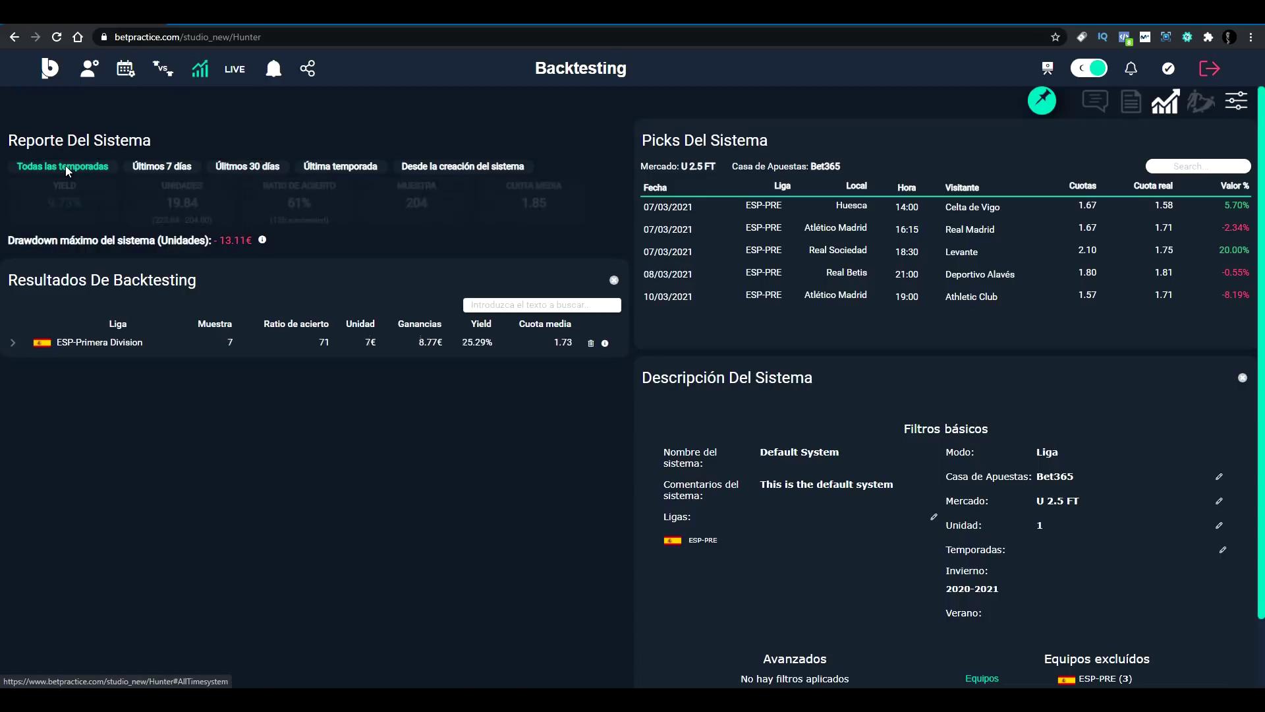